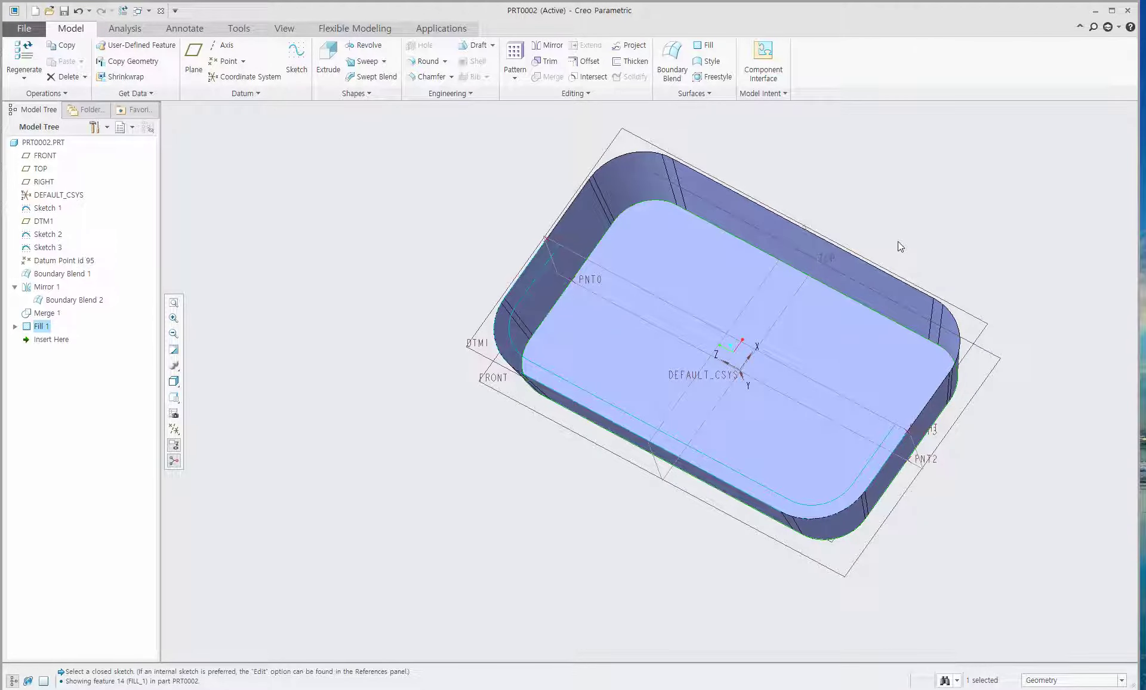
# Orbit the existing tray model to inspect it from several angles
pyautogui.moveTo(897, 241)
pyautogui.mouseDown(button='middle')
pyautogui.moveTo(870, 252)
pyautogui.moveTo(889, 248)
pyautogui.mouseUp(button='middle')
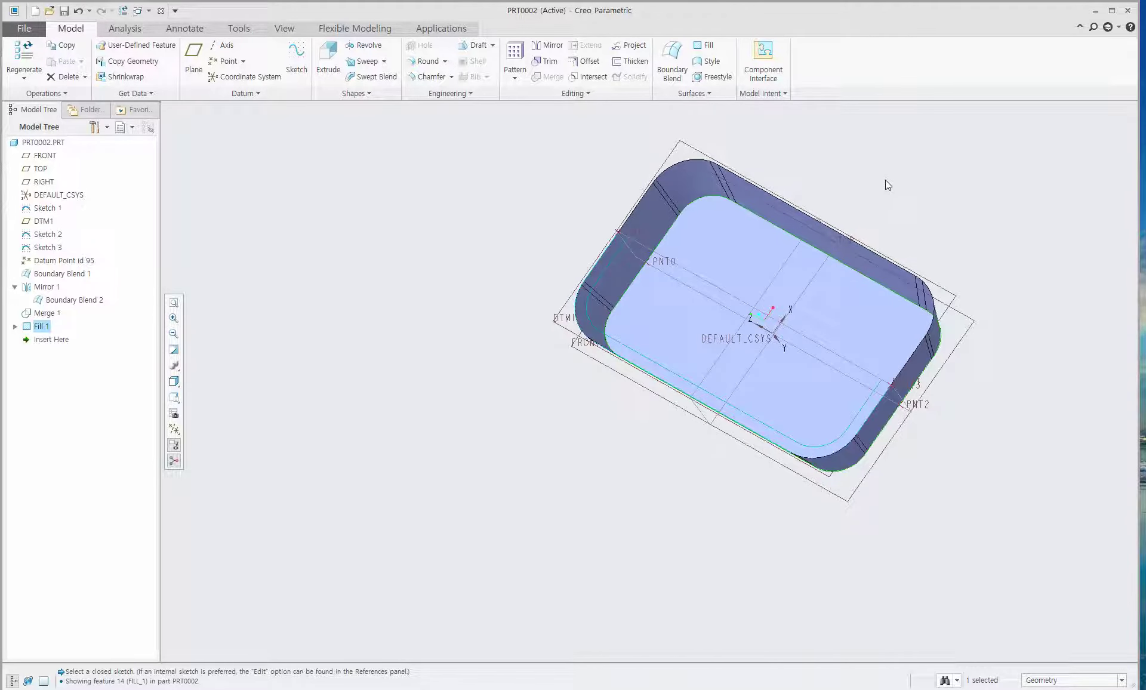
pyautogui.moveTo(815, 244); pyautogui.dragTo(852, 197, button='middle')
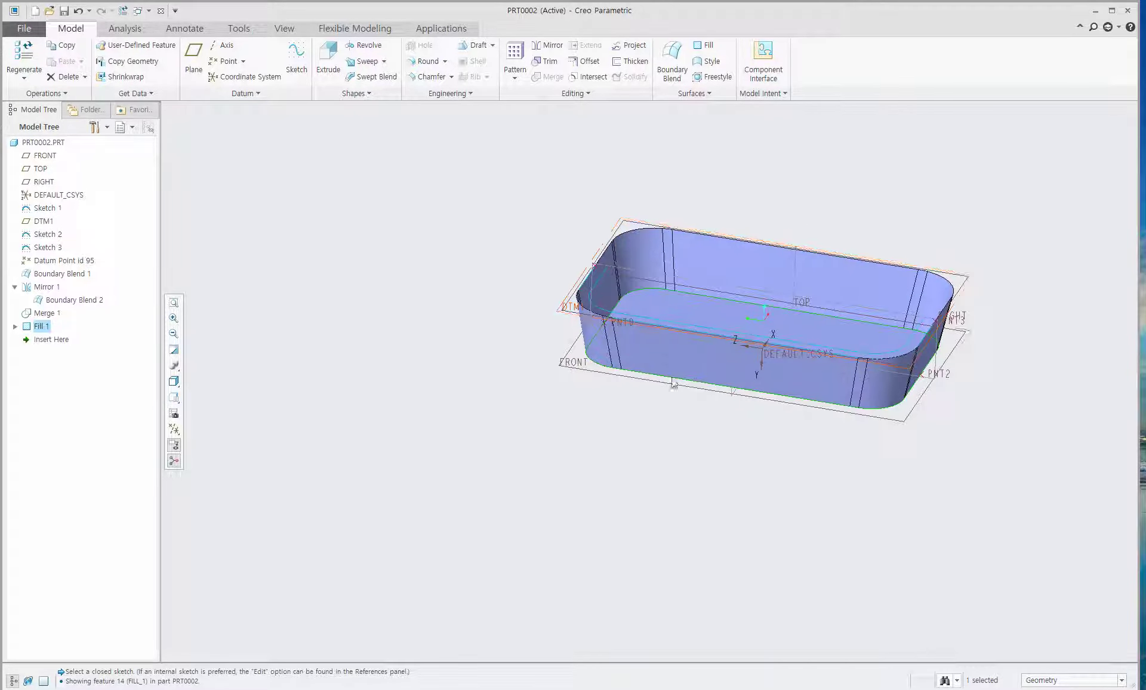
pyautogui.moveTo(941, 224)
pyautogui.mouseDown(button='middle')
pyautogui.moveTo(971, 385)
pyautogui.moveTo(1062, 243)
pyautogui.moveTo(1113, 263)
pyautogui.moveTo(1066, 352)
pyautogui.moveTo(909, 310)
pyautogui.moveTo(1041, 253)
pyautogui.moveTo(1074, 309)
pyautogui.moveTo(1092, 553)
pyautogui.moveTo(1109, 618)
pyautogui.moveTo(651, 239)
pyautogui.mouseUp(button='middle')
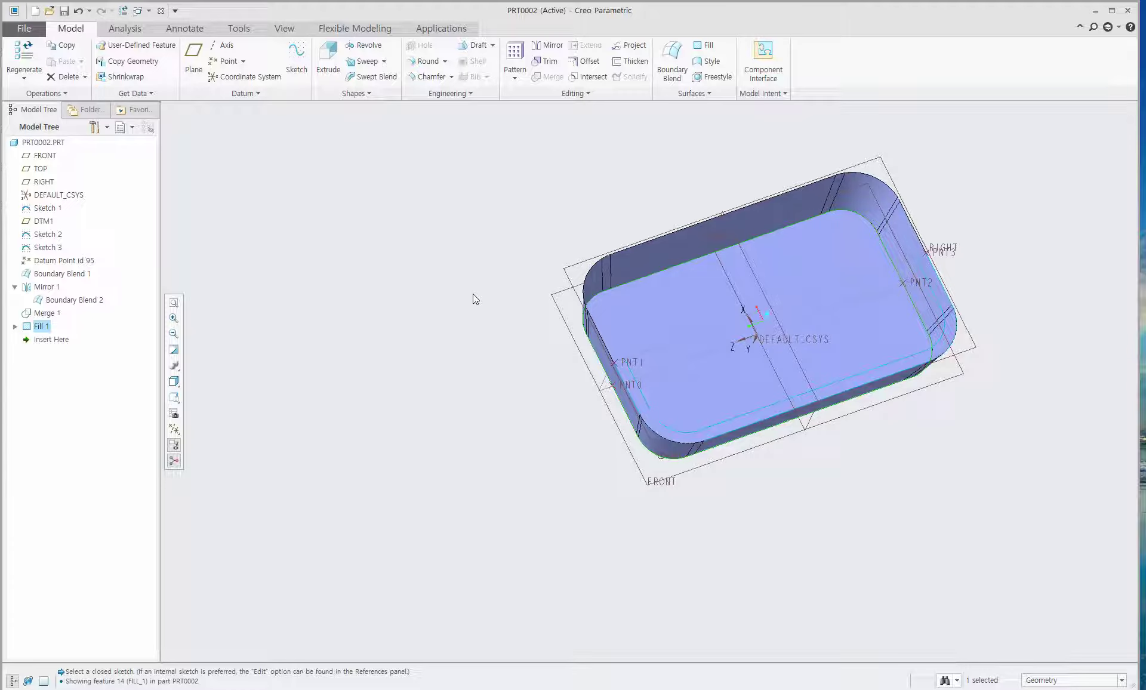
# Start new part PRT0003 without the default template, using solid_start_part_mmks
pyautogui.click(35, 11)
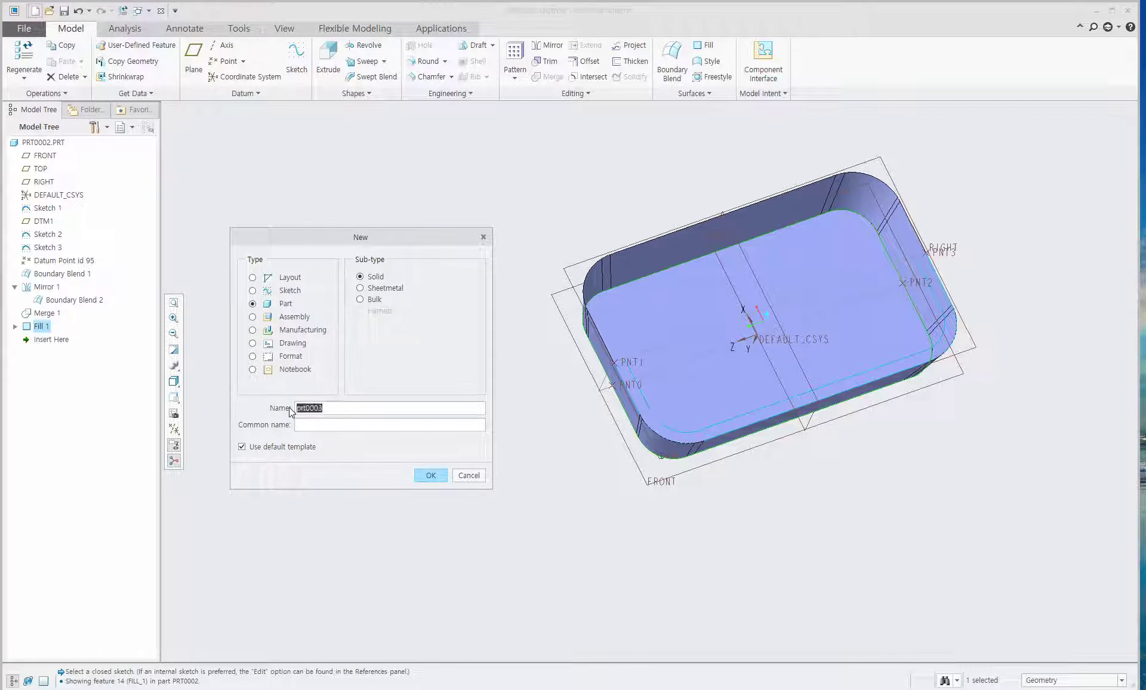
pyautogui.click(271, 448)
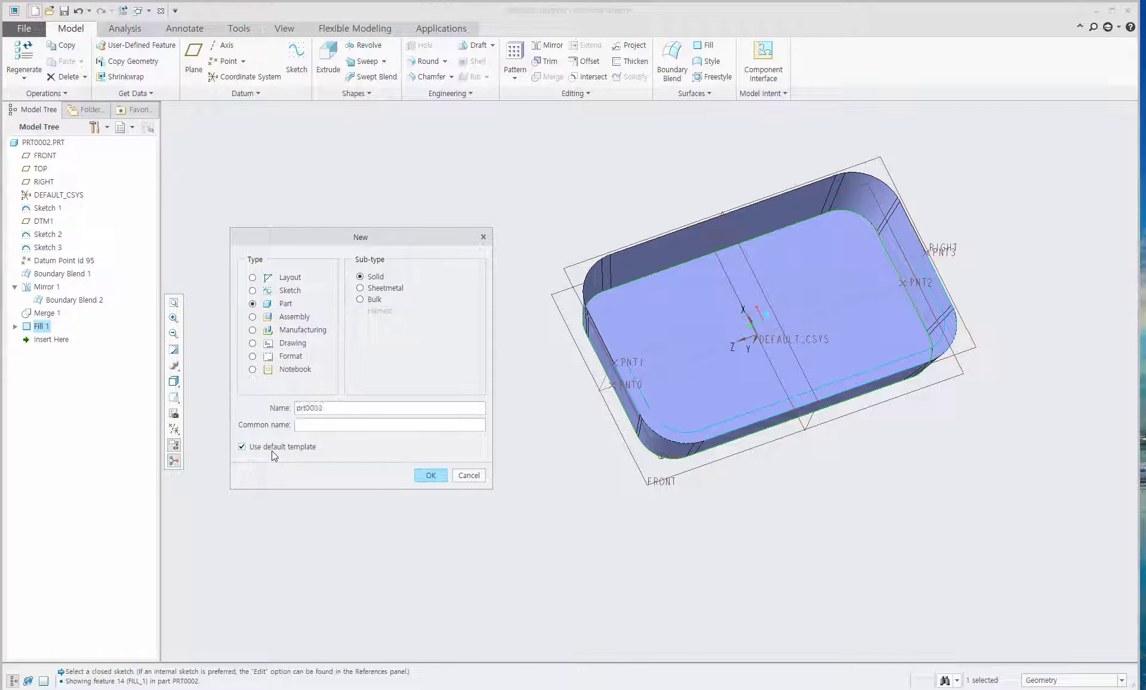
pyautogui.click(427, 477)
pyautogui.click(527, 293)
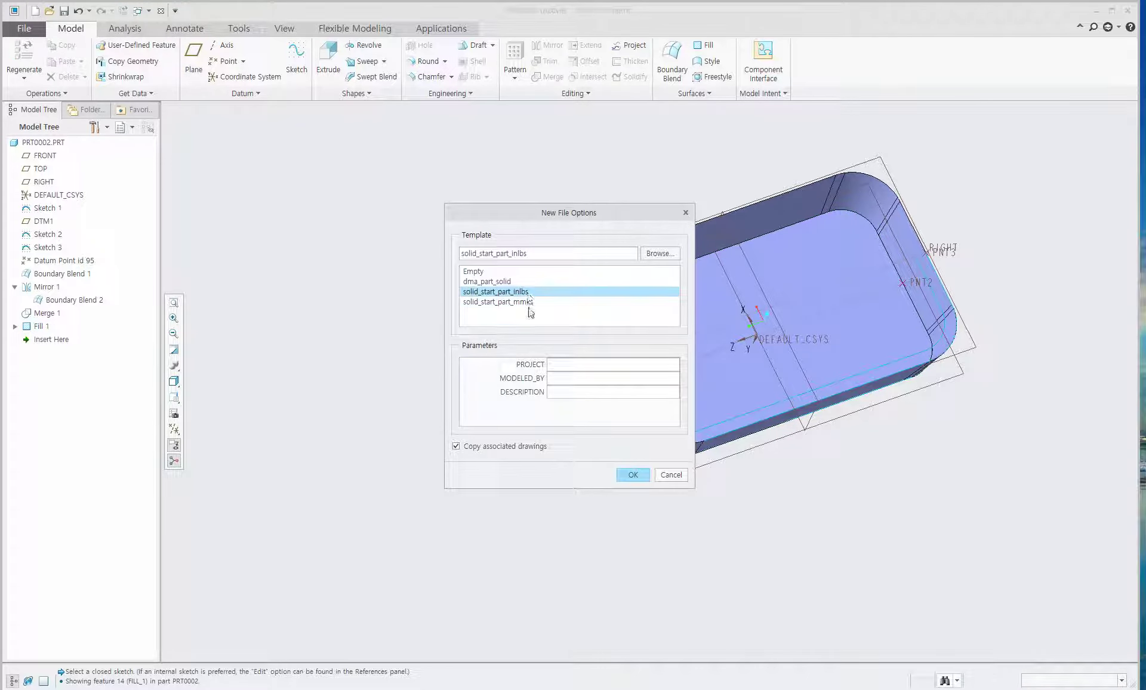
pyautogui.click(532, 305)
pyautogui.click(535, 304)
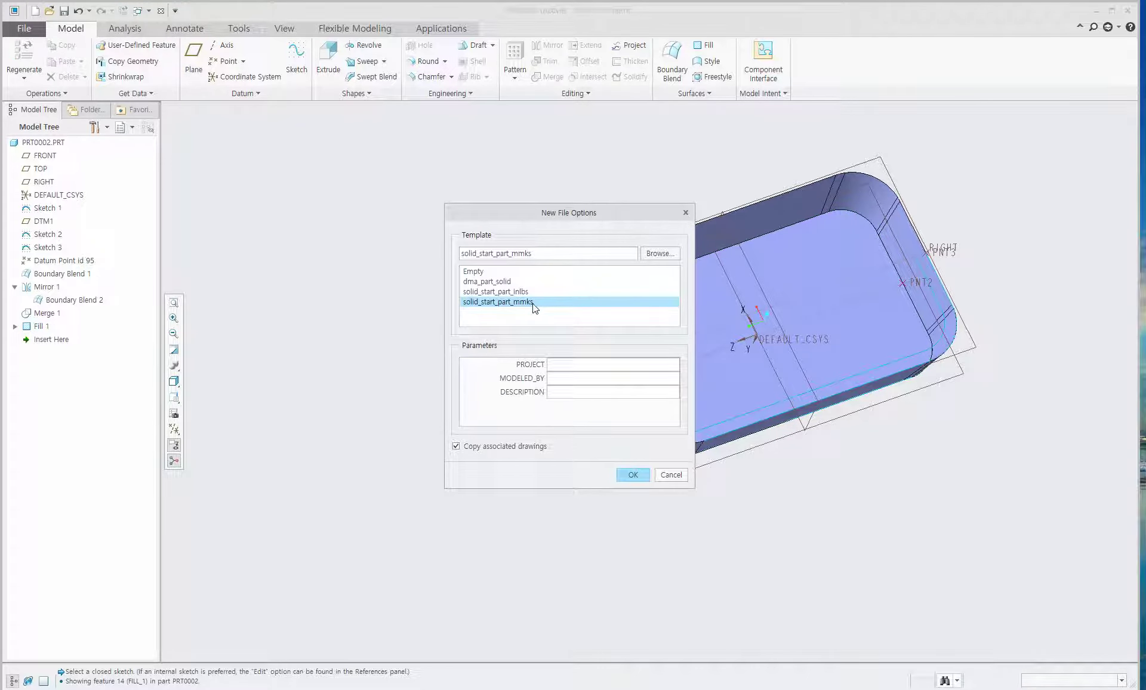
pyautogui.click(633, 475)
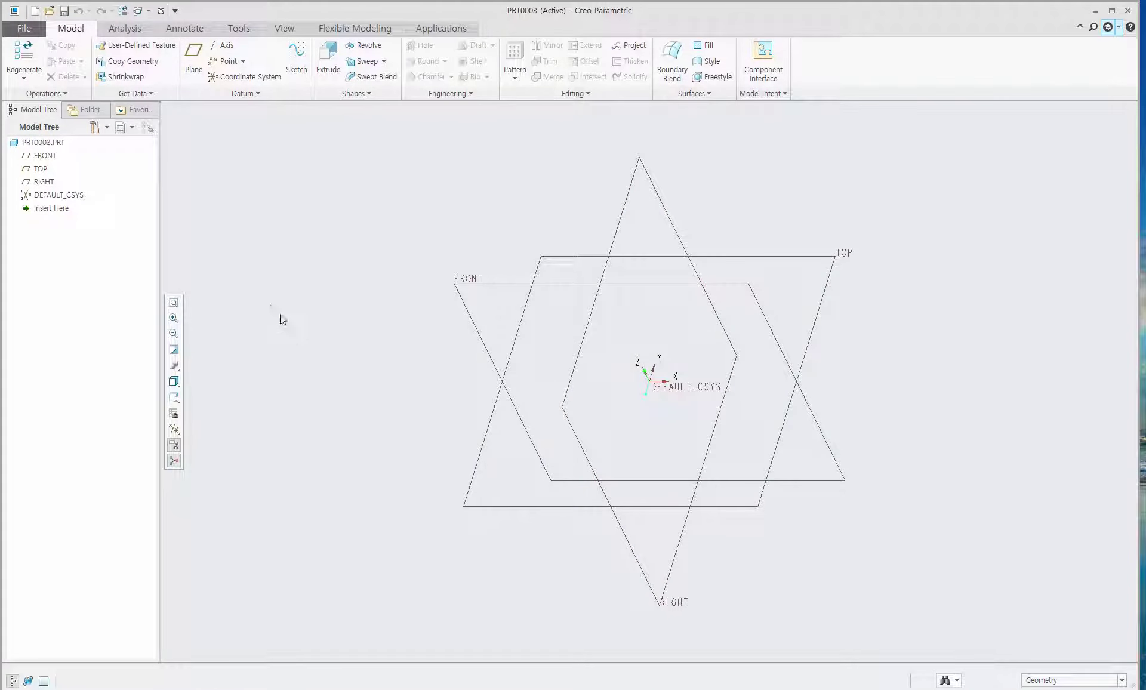
# On the FRONT plane, sketch three lines forming a half-rectangle from the vertical axis
pyautogui.click(304, 60)
pyautogui.click(495, 282)
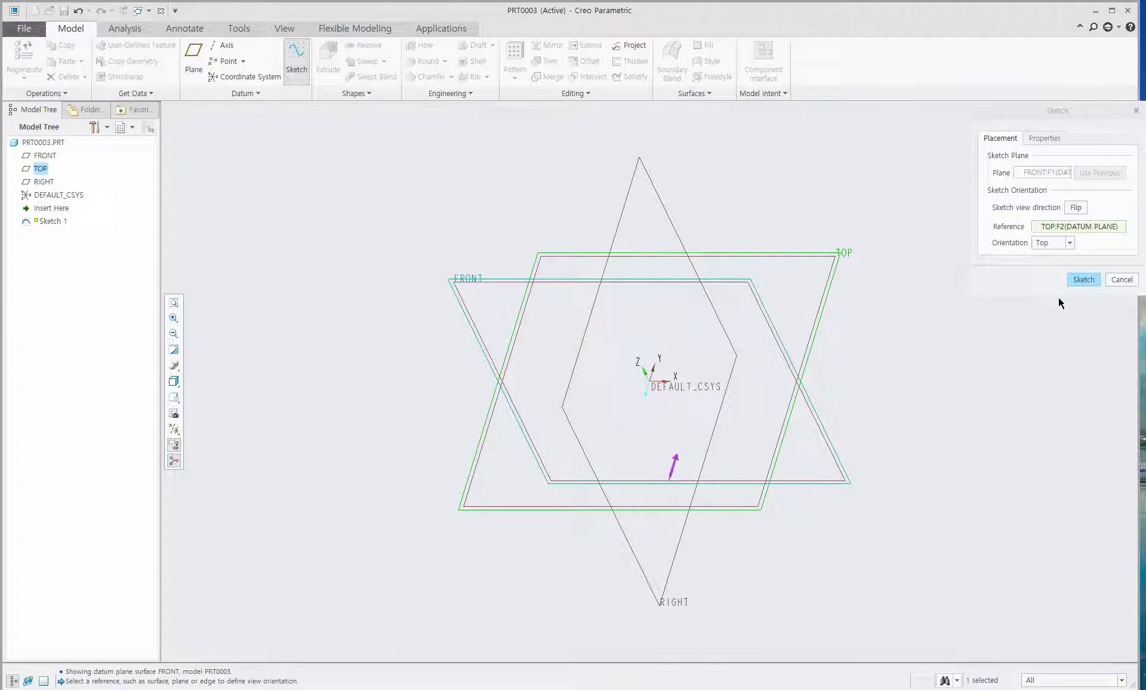
pyautogui.click(1080, 280)
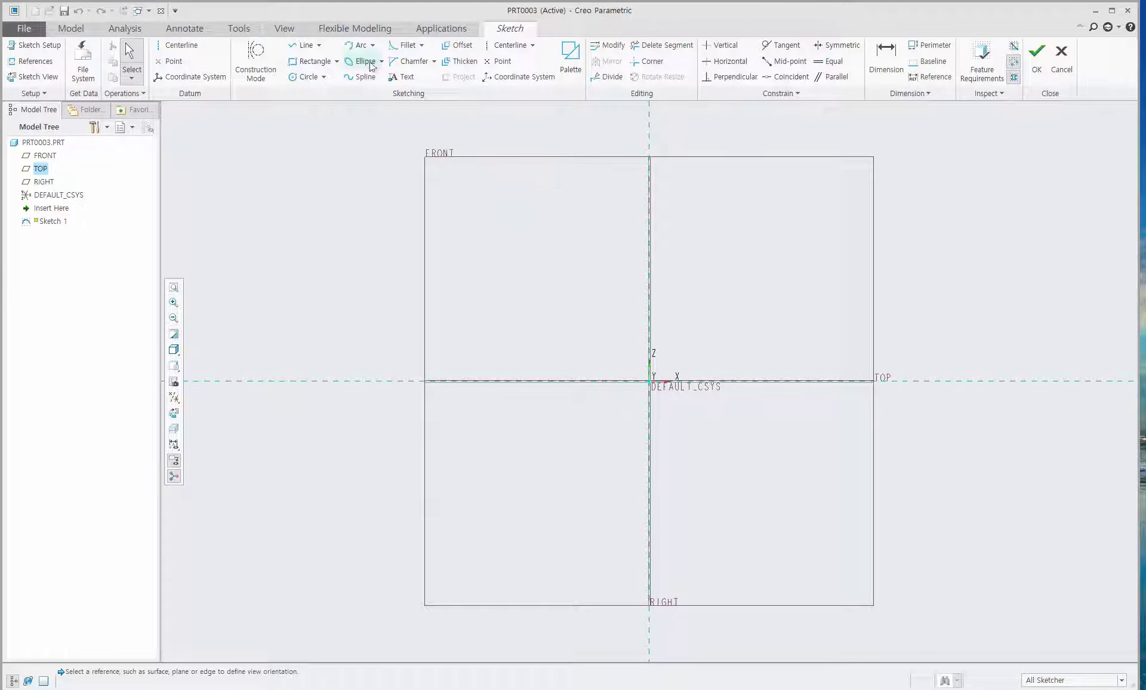
pyautogui.click(308, 53)
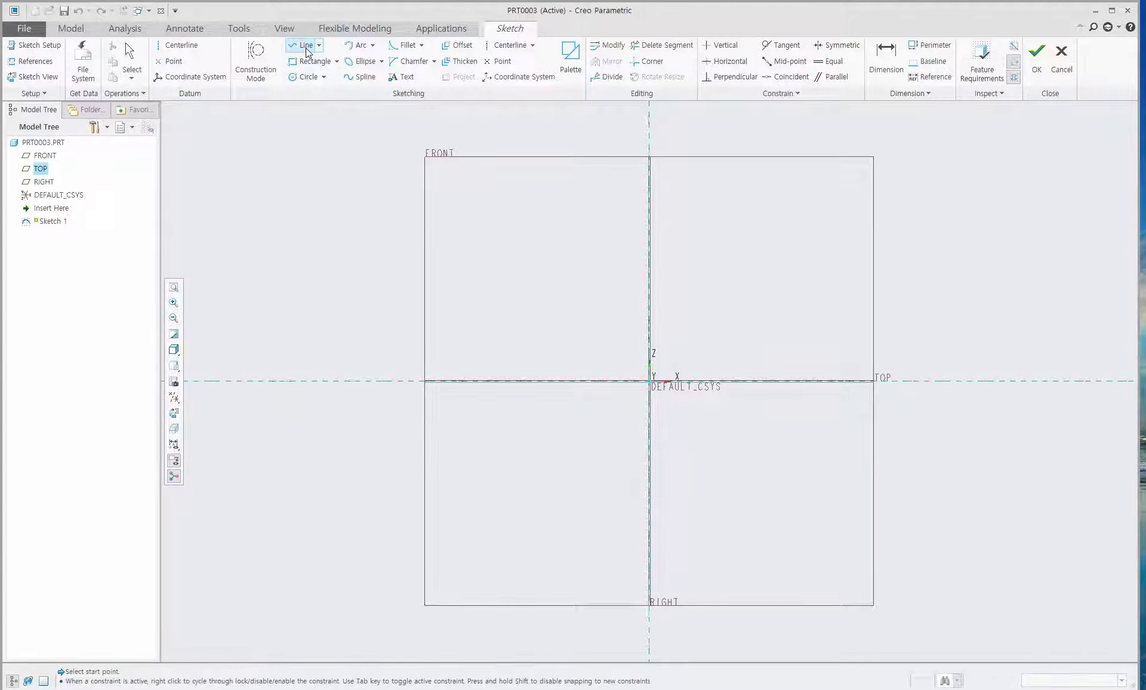
pyautogui.click(650, 234)
pyautogui.click(516, 228)
pyautogui.click(517, 507)
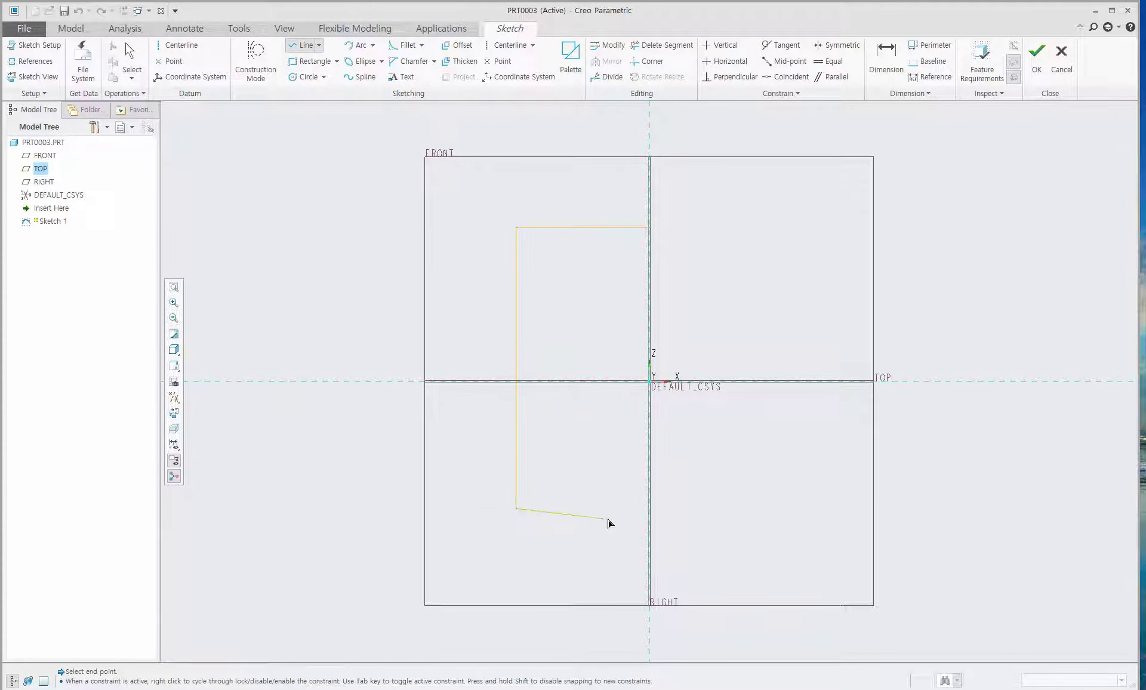
pyautogui.click(649, 508)
pyautogui.middleClick(740, 305)
pyautogui.middleClick(698, 216)
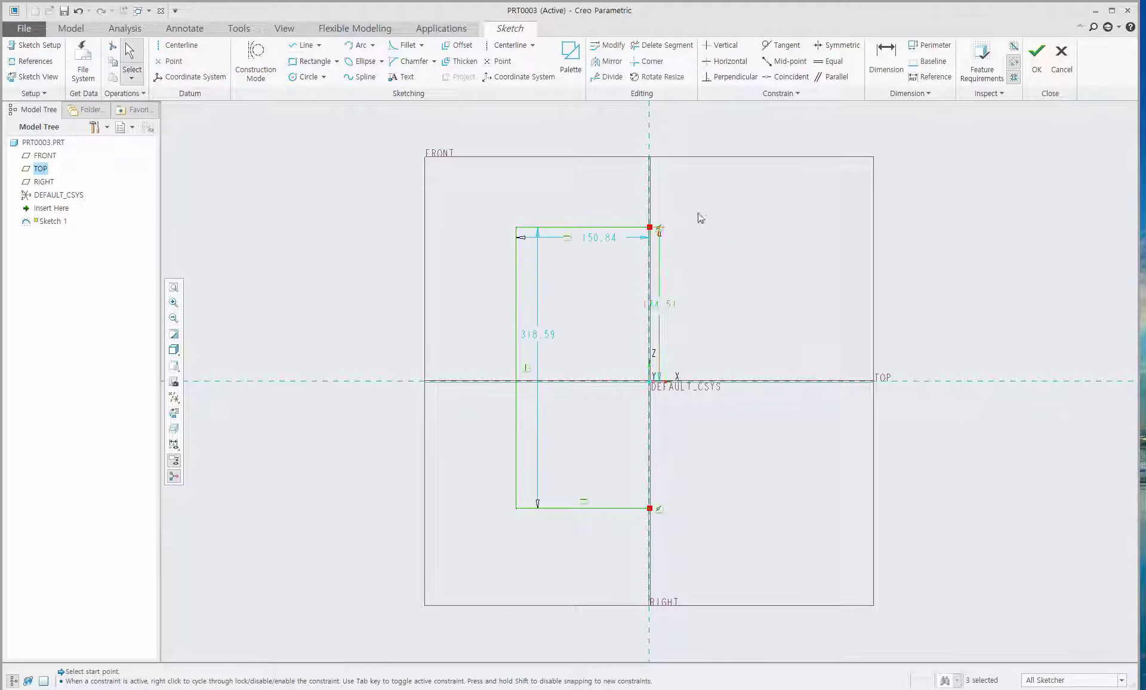
# Dimension the outline: width 80, height 270, and 270/2 from the TOP plane
pyautogui.doubleClick(609, 239)
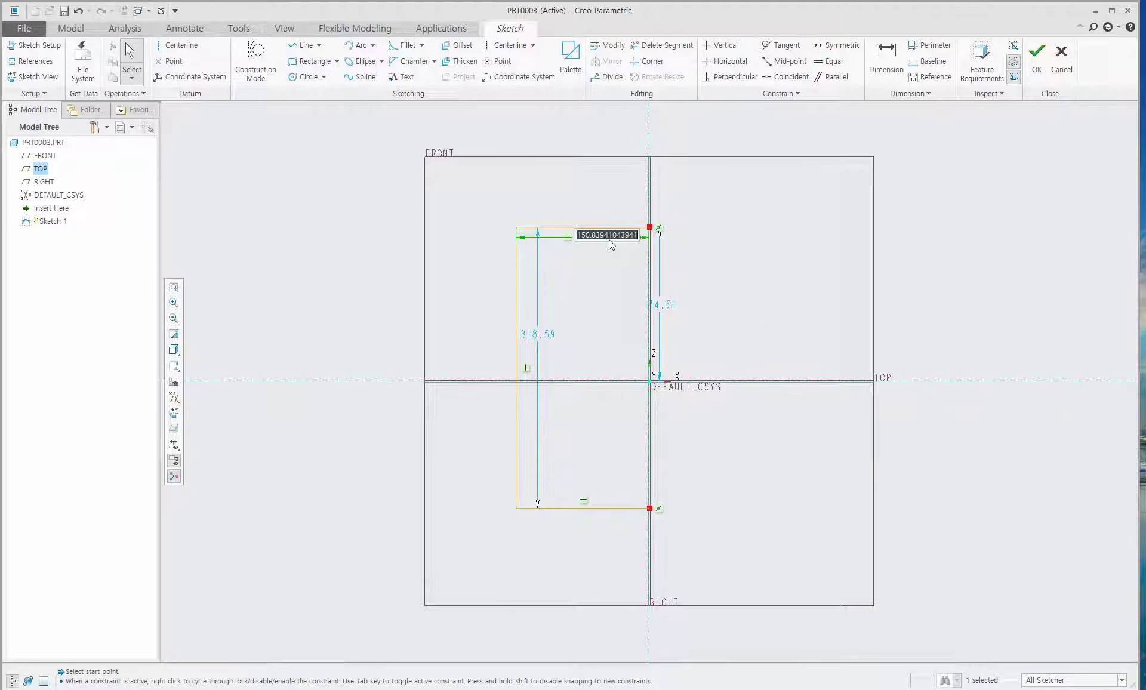
pyautogui.write('80')
pyautogui.press('Return')
pyautogui.doubleClick(586, 334)
pyautogui.write('270')
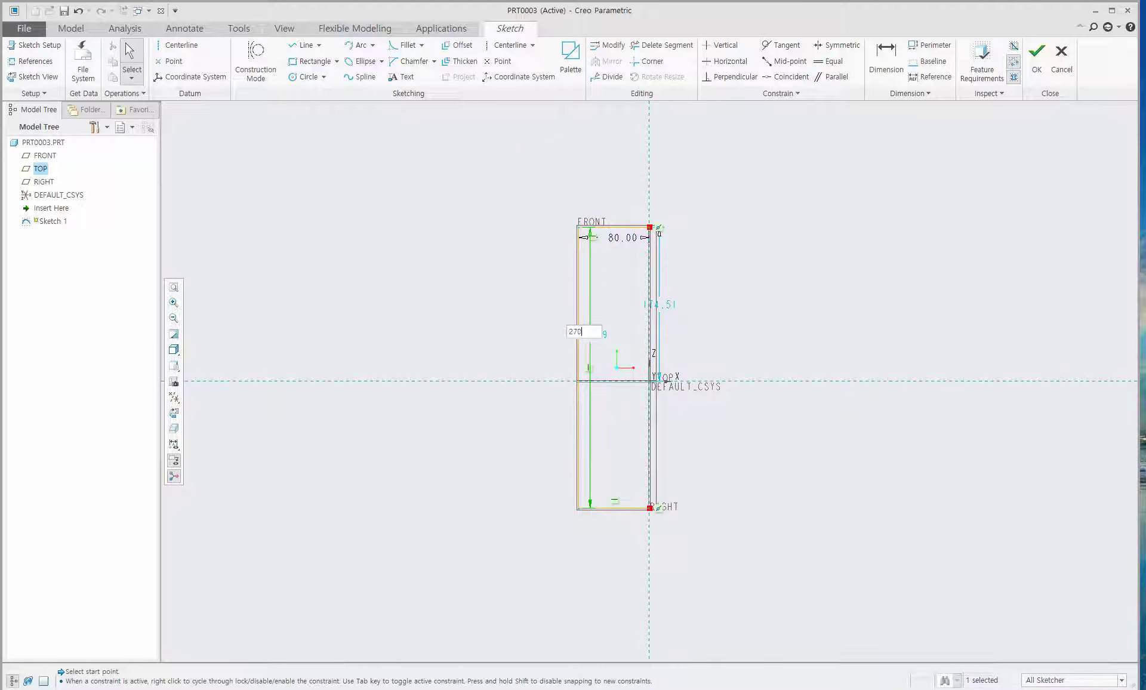
pyautogui.press('Return')
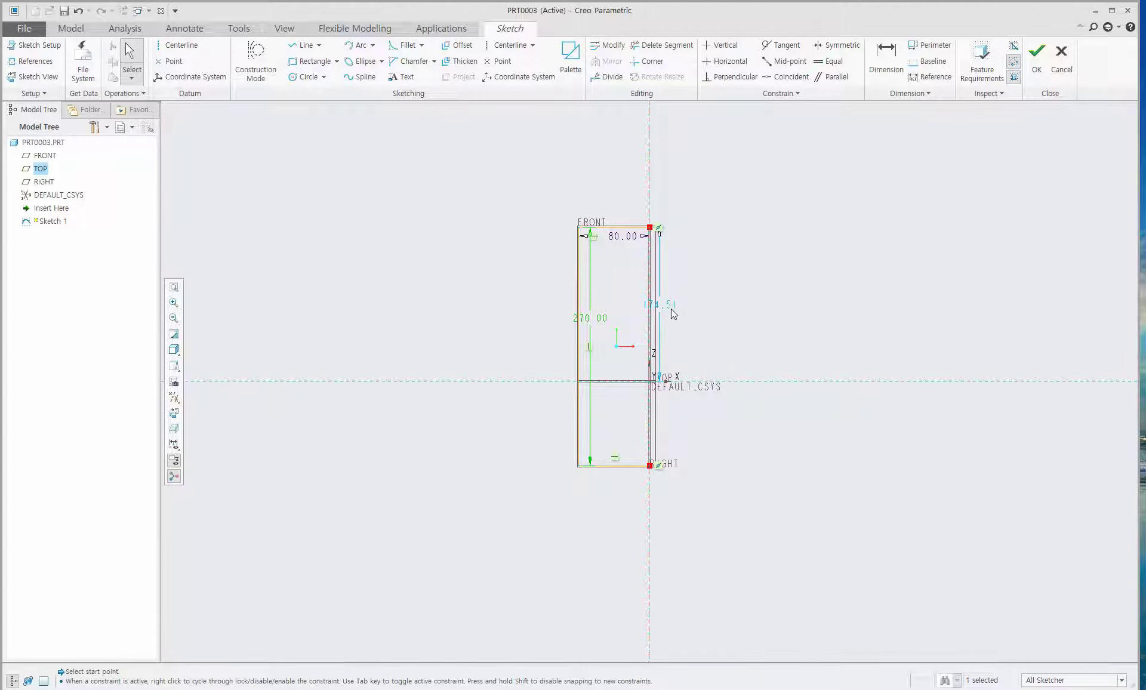
pyautogui.doubleClick(669, 305)
pyautogui.write('270/2')
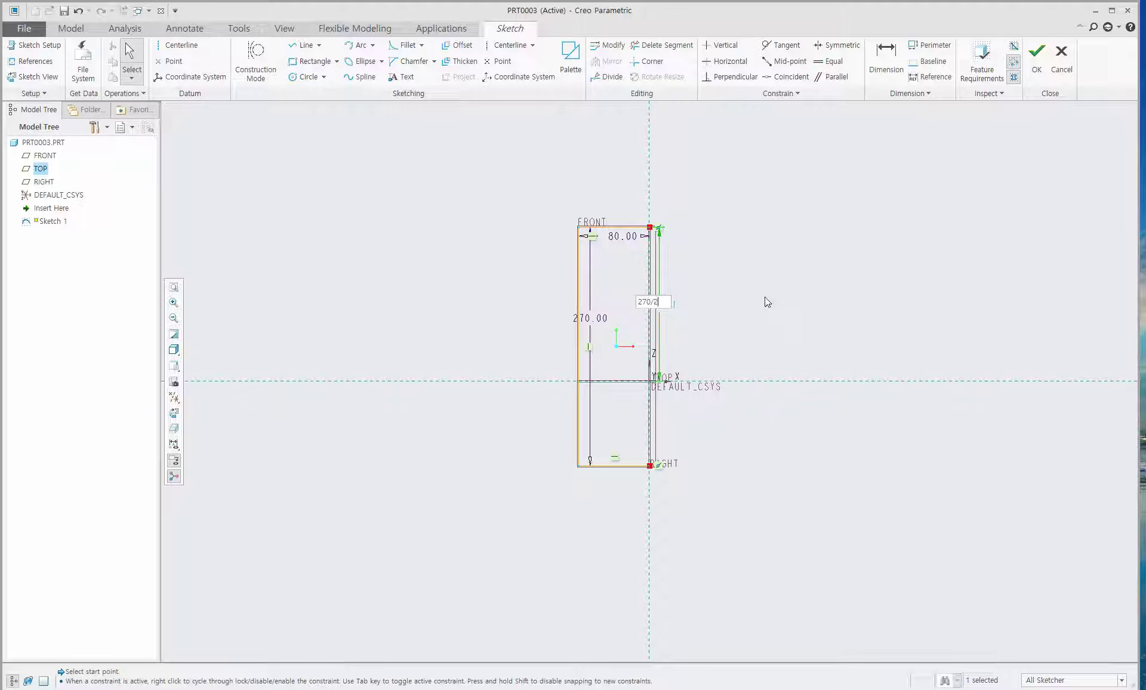
pyautogui.press('Return')
pyautogui.scroll(-2, 687, 391)
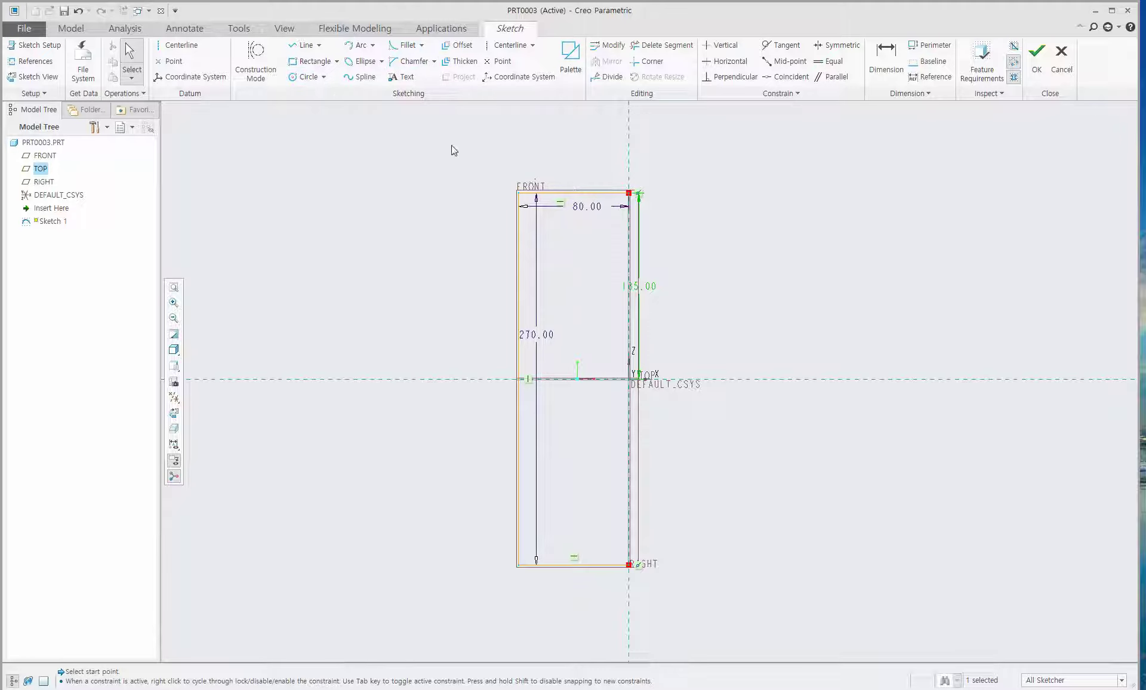
pyautogui.click(406, 45)
# Round the top-left and bottom-left corners of the rectangle
pyautogui.click(535, 192)
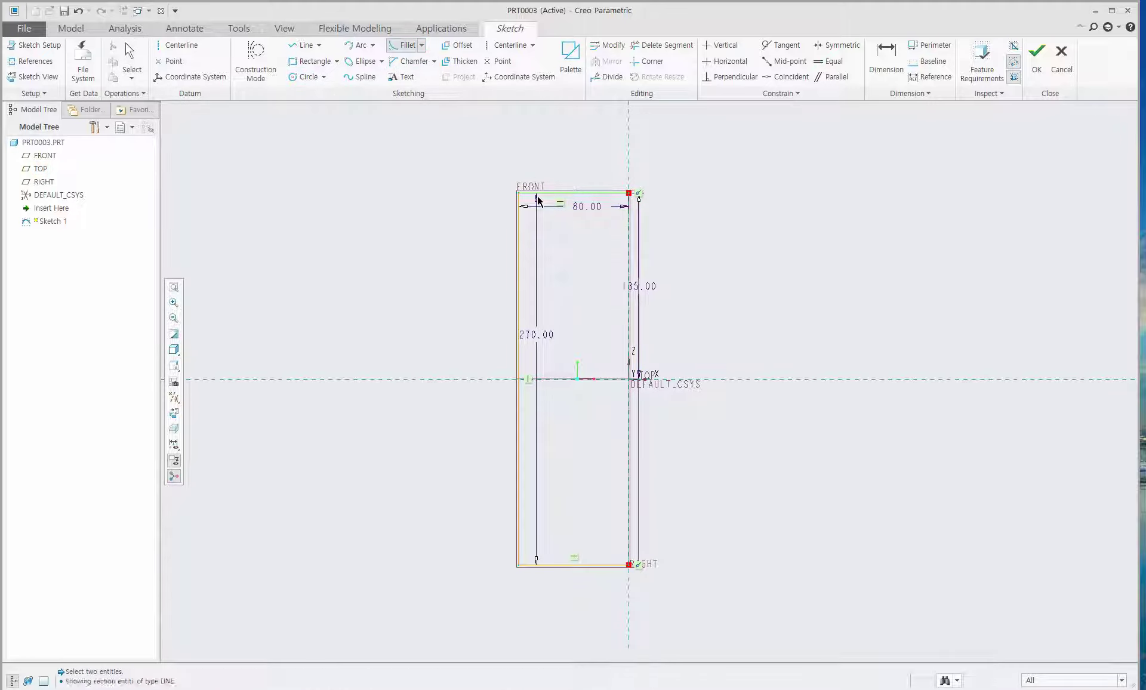
pyautogui.click(518, 214)
pyautogui.click(517, 539)
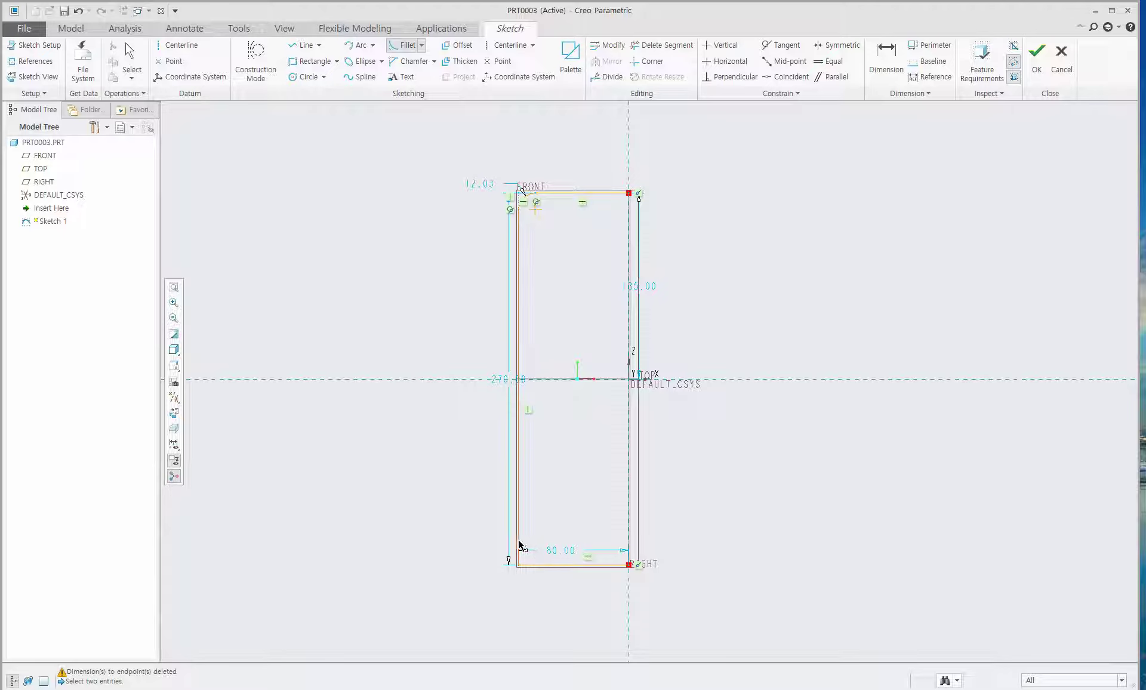
pyautogui.click(547, 562)
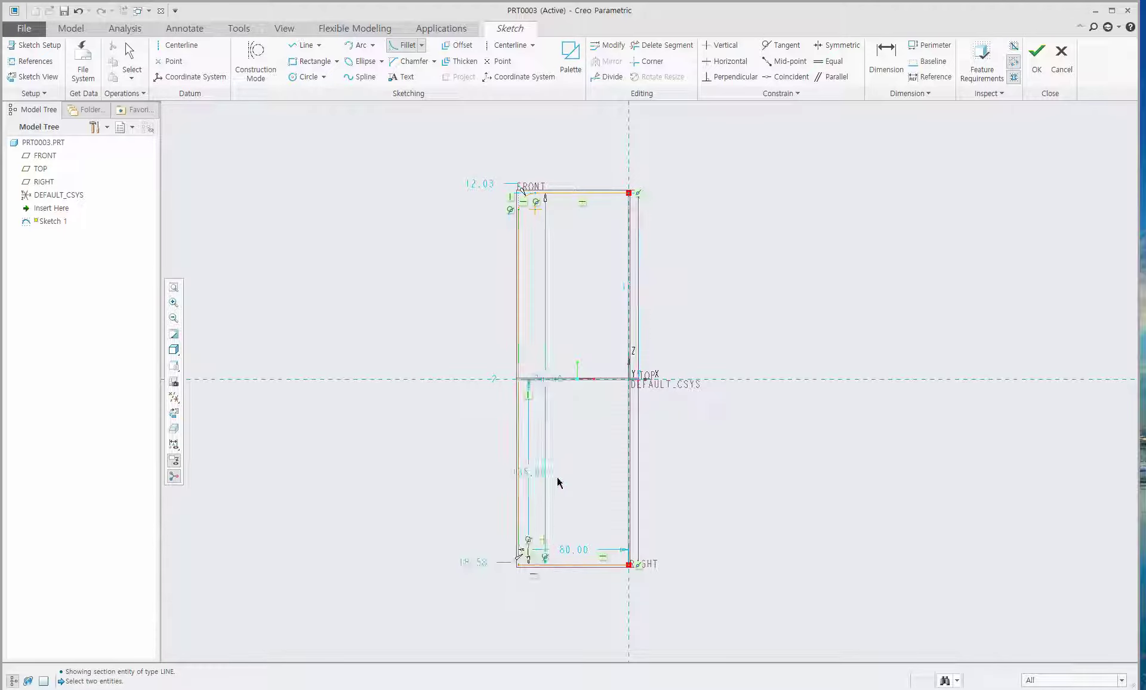
pyautogui.middleClick(526, 233)
# Set both corner round radii to 30 and finish Sketch 1
pyautogui.doubleClick(476, 185)
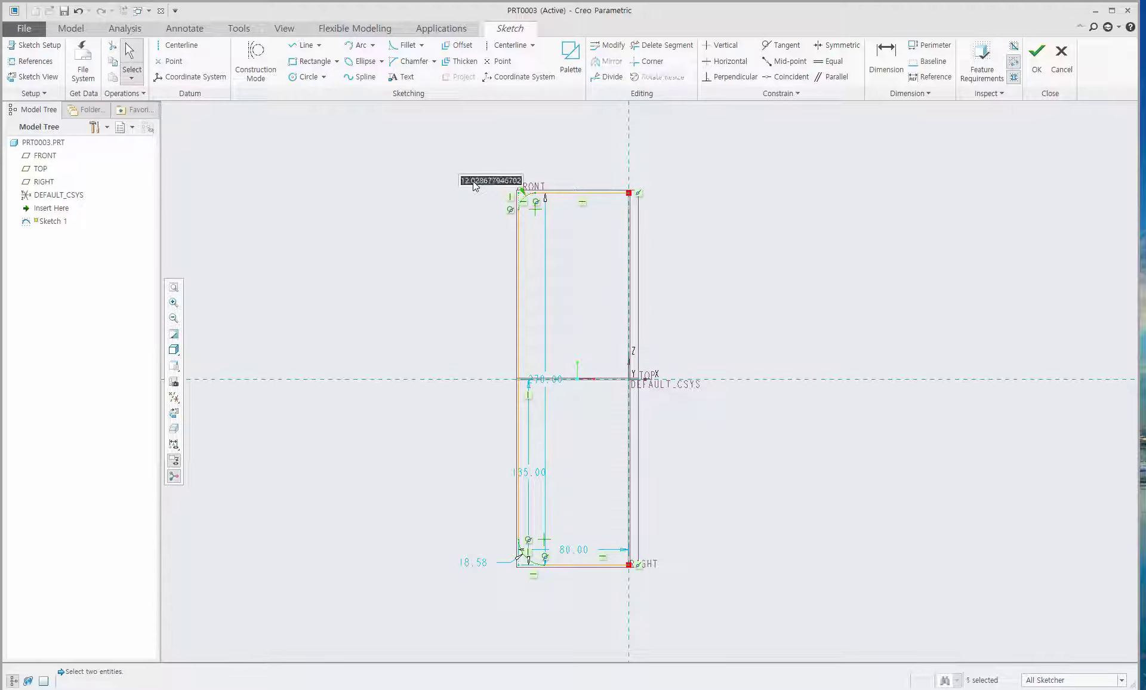
pyautogui.write('10')
pyautogui.press('Return')
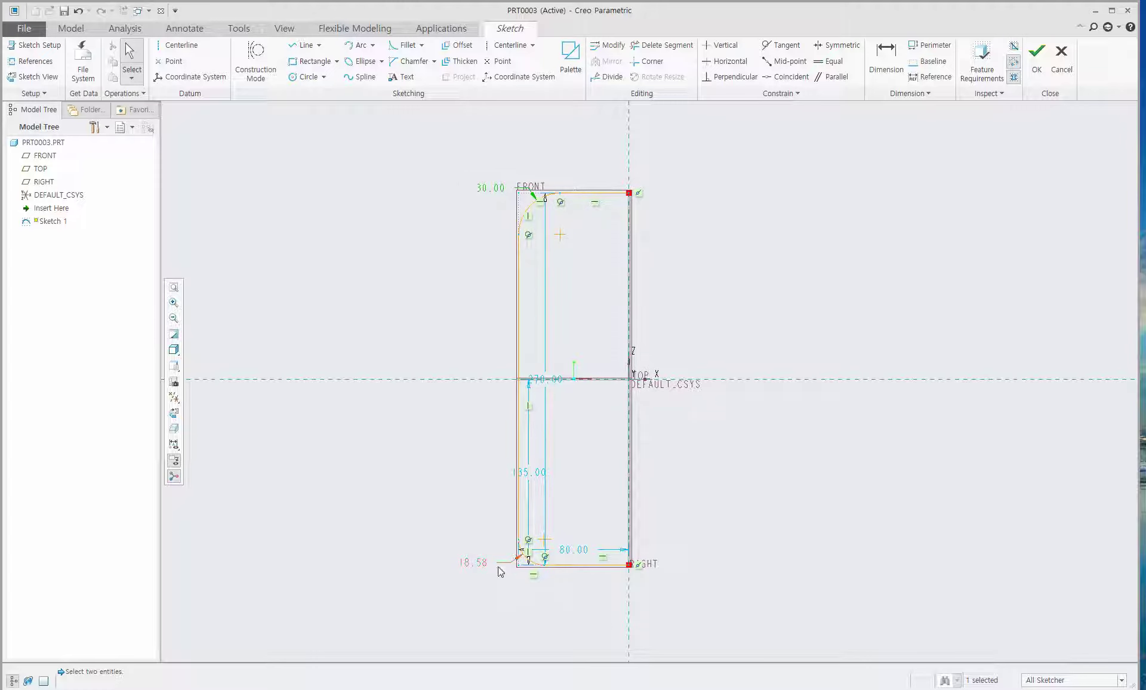
pyautogui.doubleClick(474, 563)
pyautogui.write('30')
pyautogui.press('Return')
pyautogui.scroll(4, 548, 263)
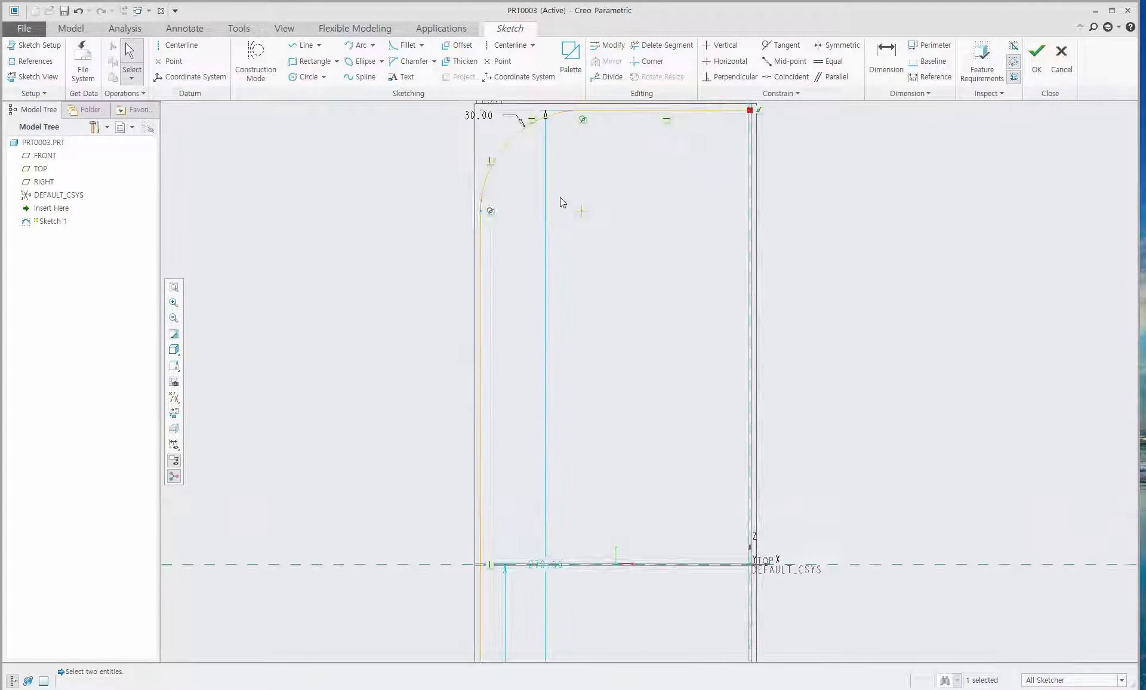
pyautogui.scroll(-3, 588, 535)
pyautogui.scroll(-2, 607, 646)
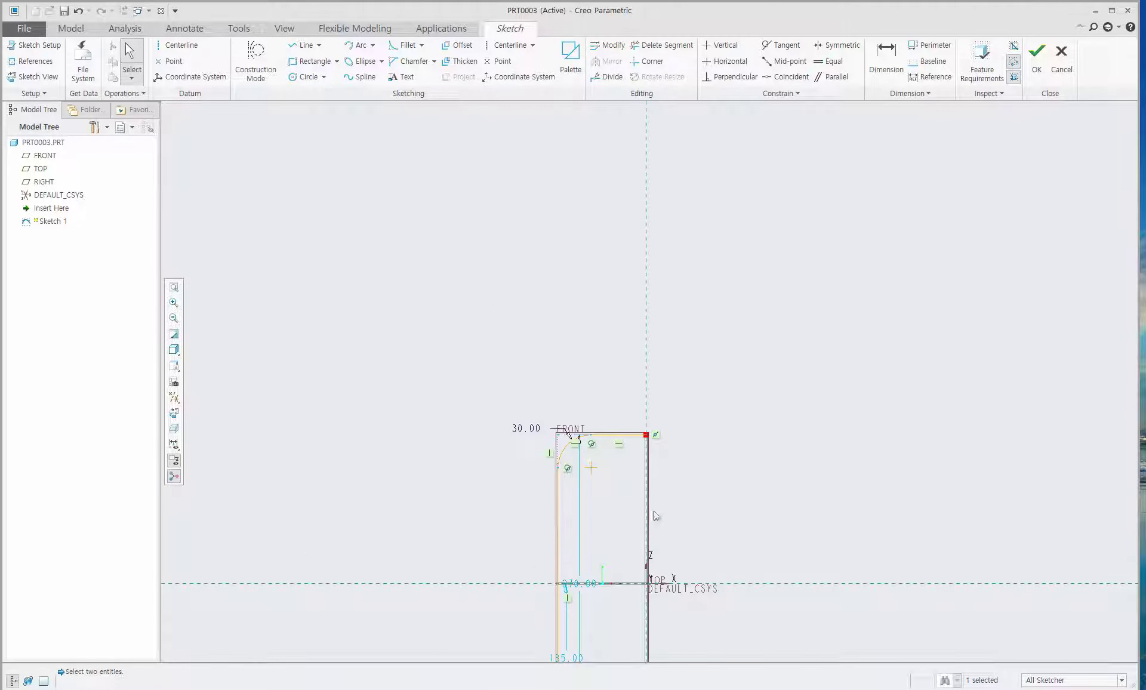
pyautogui.scroll(-2, 601, 271)
pyautogui.scroll(3, 589, 615)
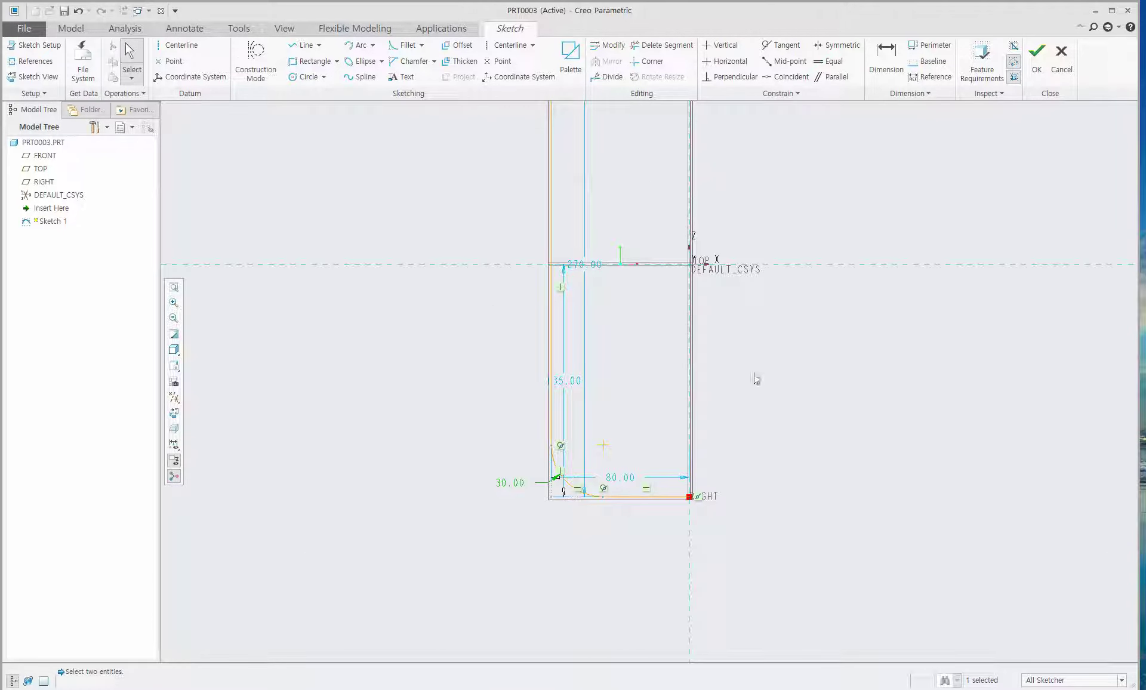
pyautogui.click(1036, 56)
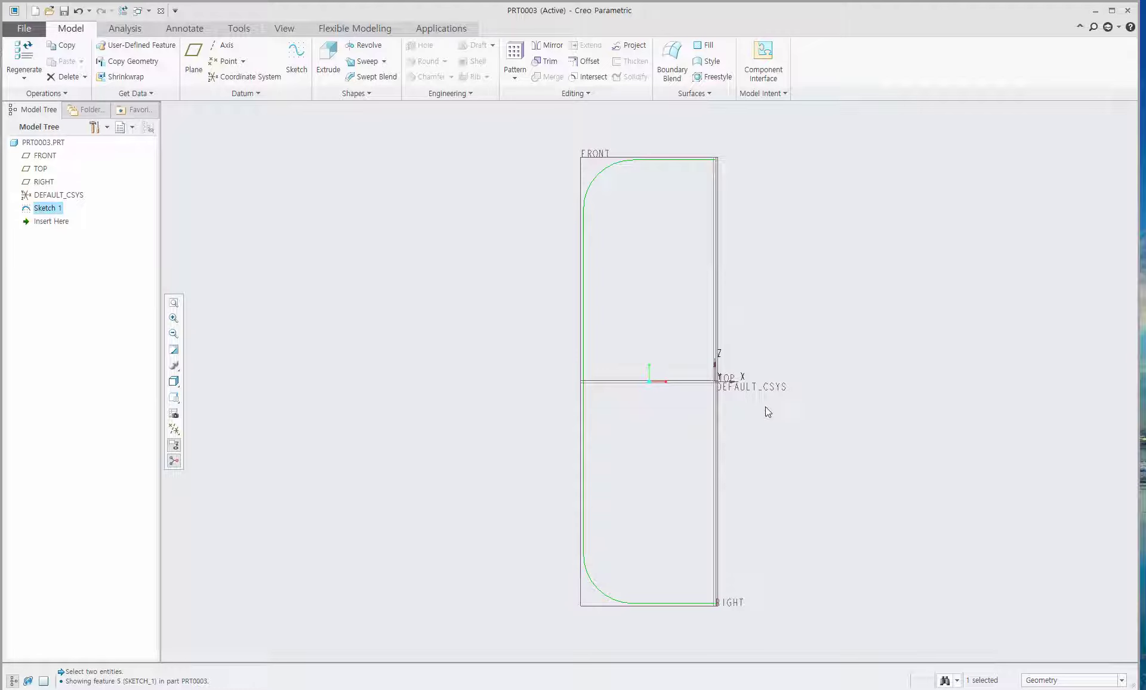
# Create datum plane DTM1 at a 50 offset from FRONT, then start sketching on it
pyautogui.moveTo(533, 346)
pyautogui.mouseDown(button='middle')
pyautogui.moveTo(583, 351)
pyautogui.moveTo(712, 178)
pyautogui.moveTo(639, 166)
pyautogui.mouseUp(button='middle')
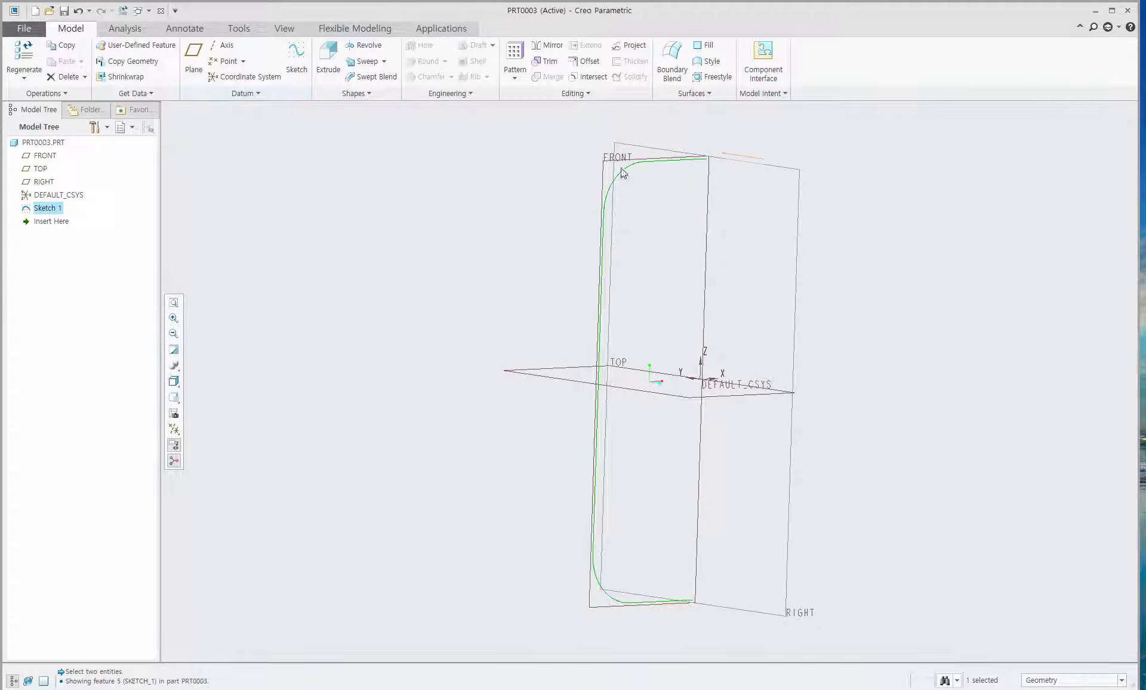
pyautogui.click(621, 170)
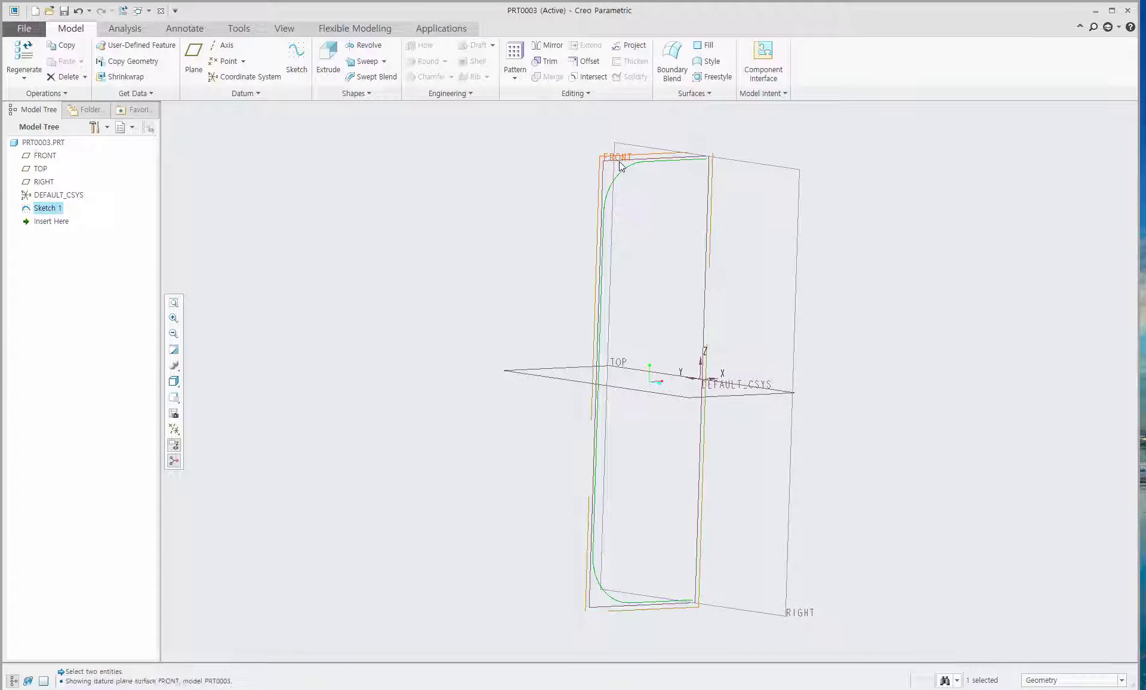
pyautogui.click(193, 59)
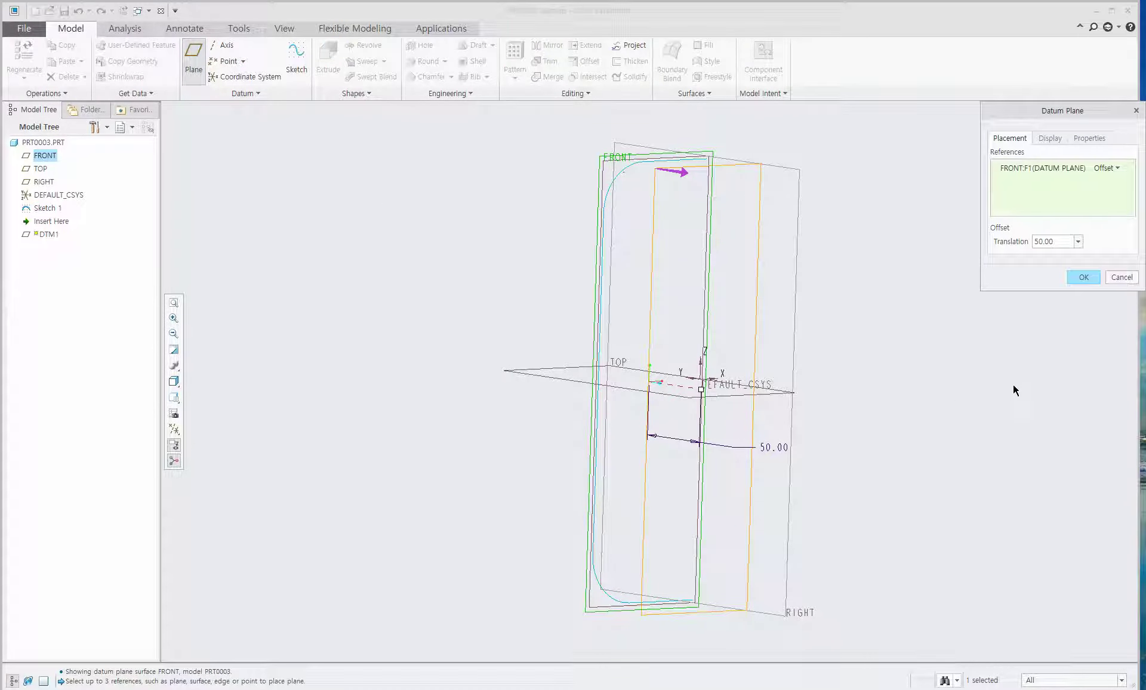
pyautogui.doubleClick(1061, 241)
pyautogui.click(1083, 277)
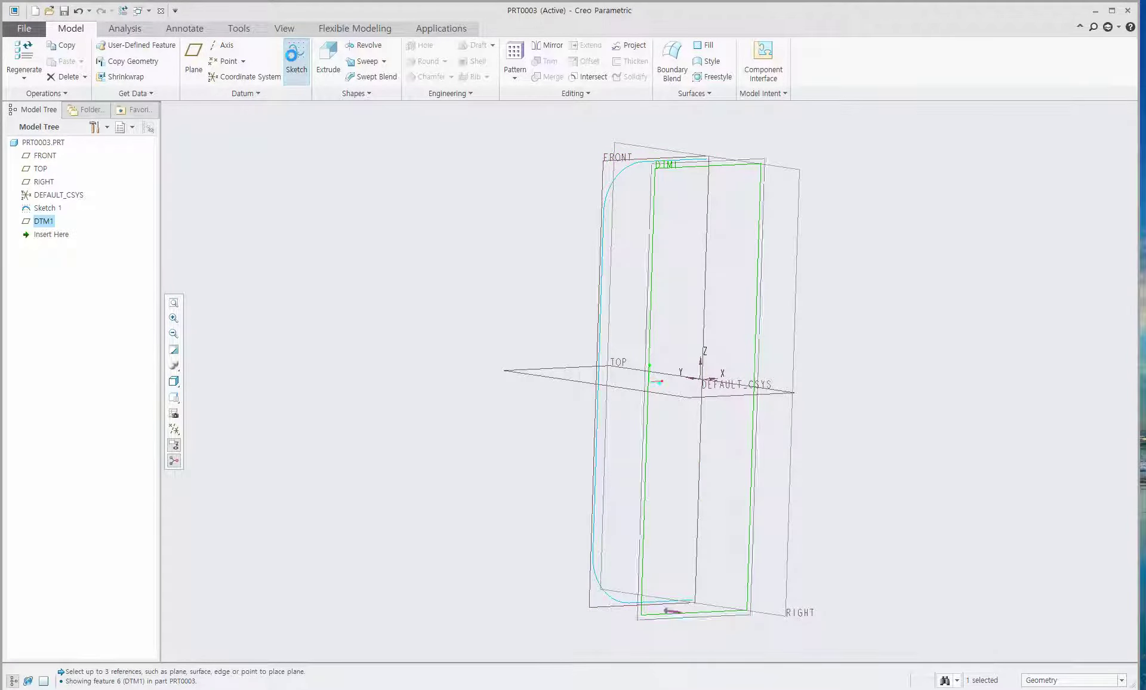
pyautogui.click(296, 55)
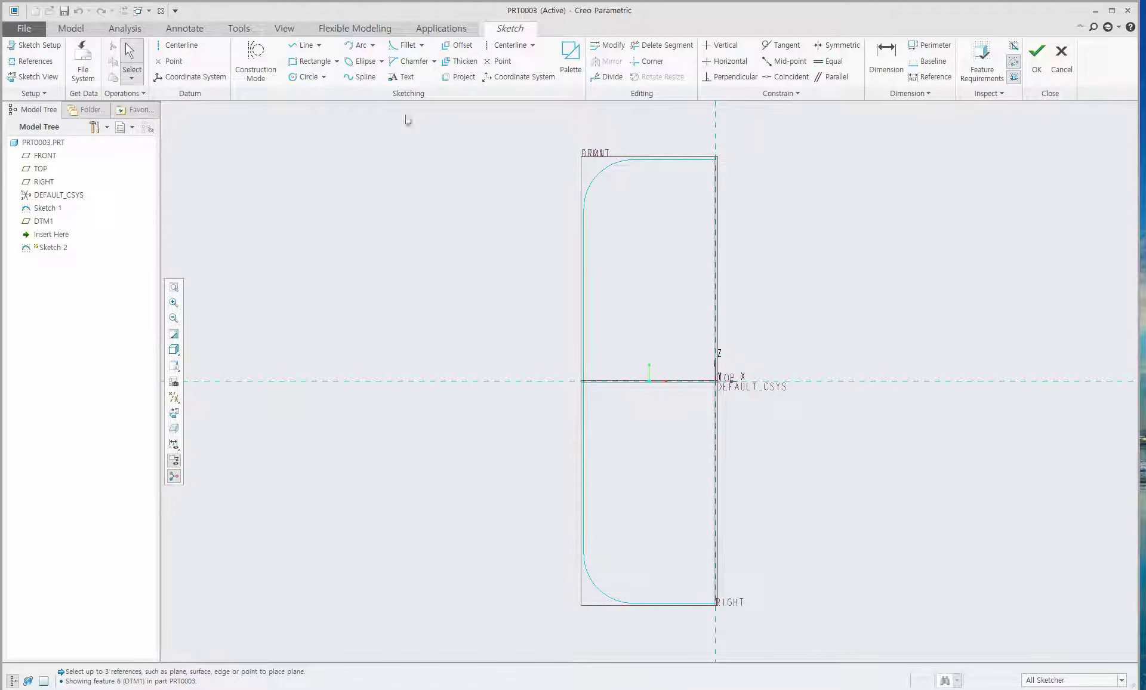
# Project the whole Sketch 1 outline loop into Sketch 2 on DTM1
pyautogui.click(458, 78)
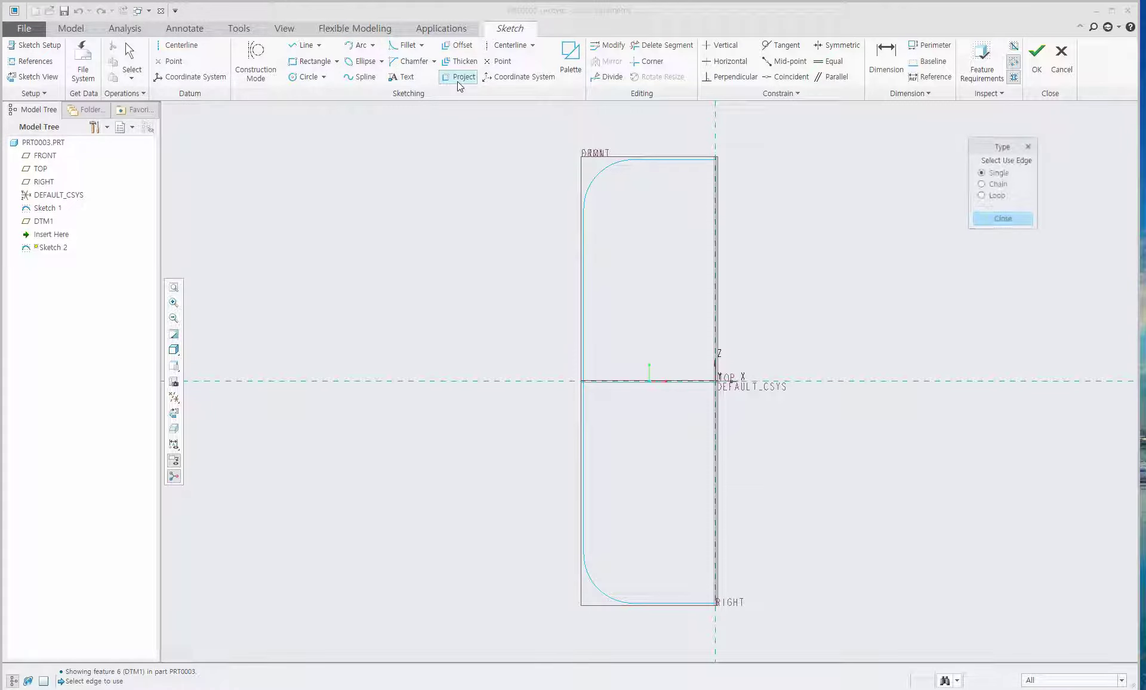
pyautogui.click(981, 196)
pyautogui.click(612, 167)
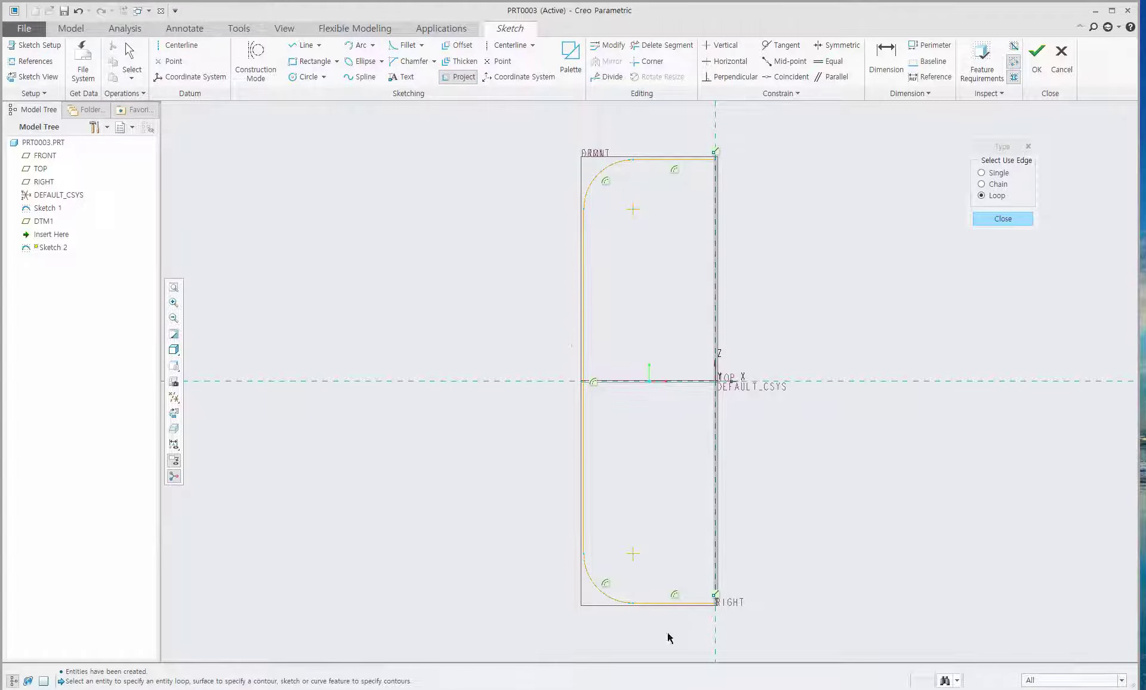
pyautogui.click(1007, 219)
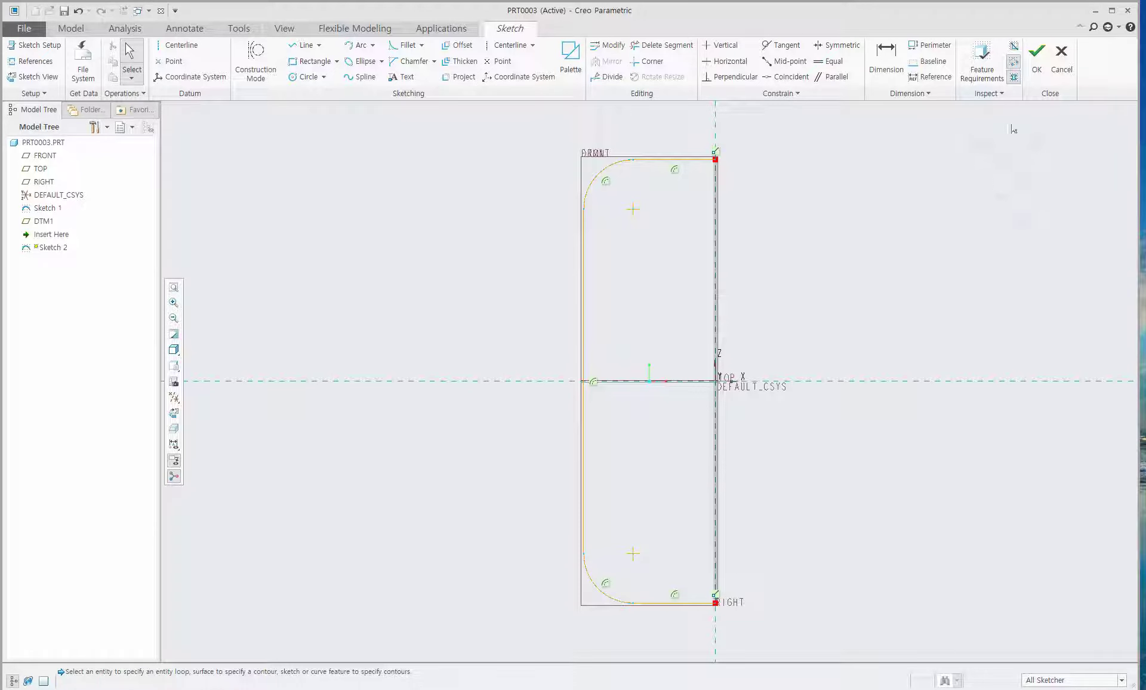
pyautogui.click(1037, 59)
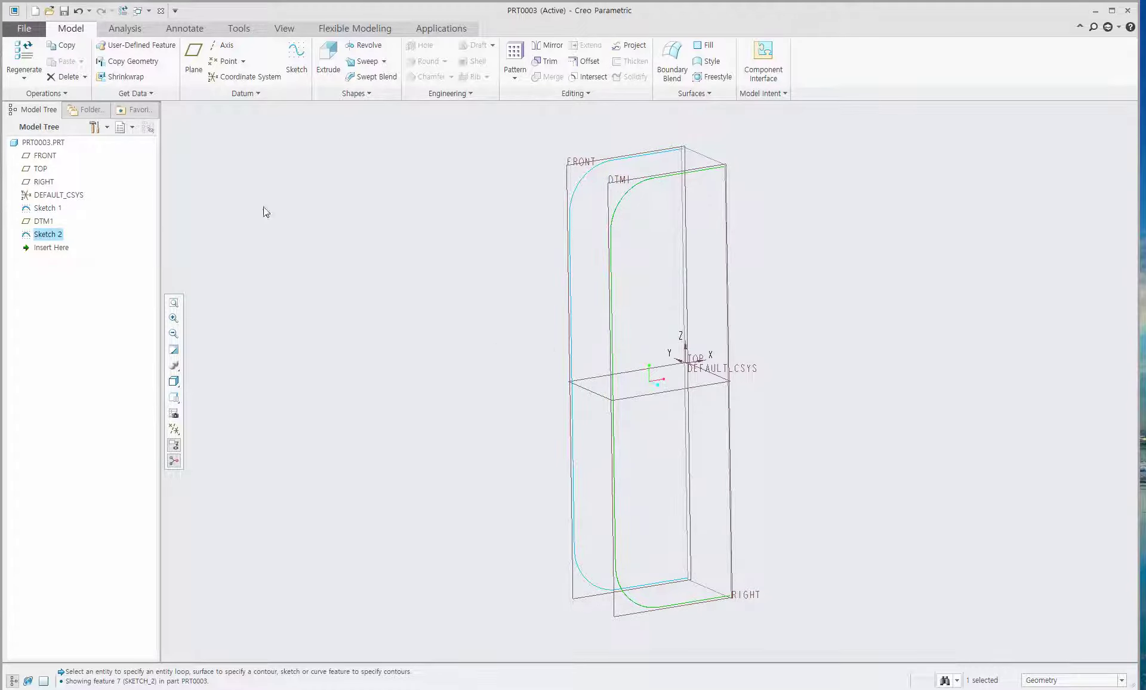
pyautogui.click(628, 180)
pyautogui.click(296, 59)
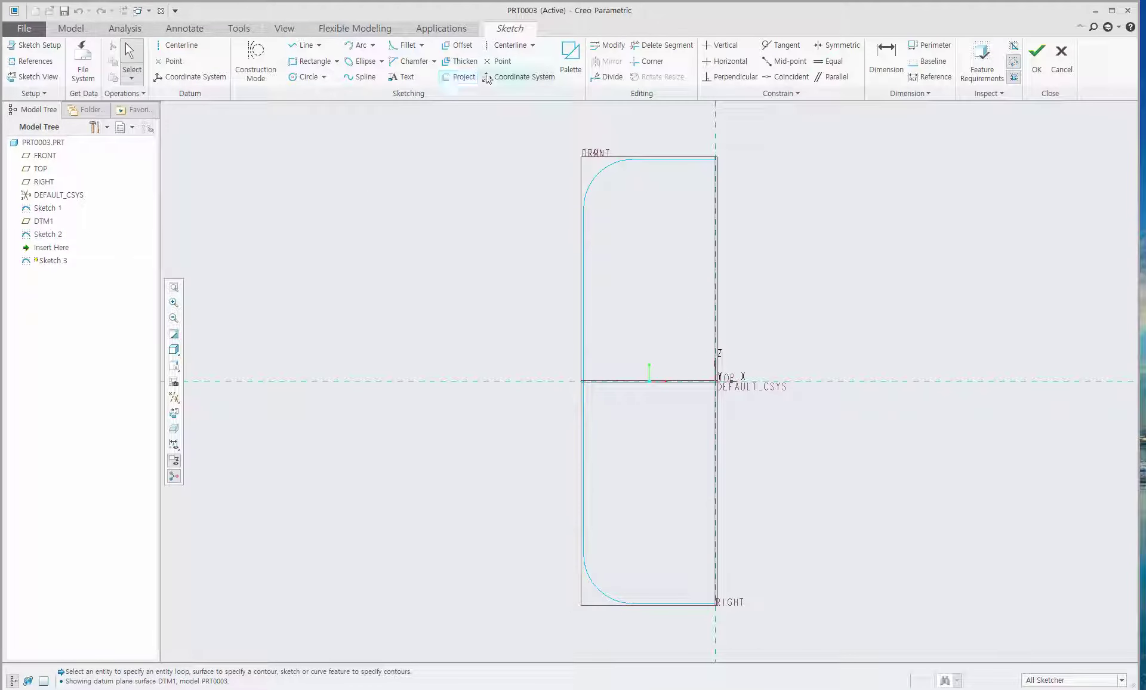
# Offset the rounded profile loop 10 outward as Sketch 3 and finish it
pyautogui.click(461, 47)
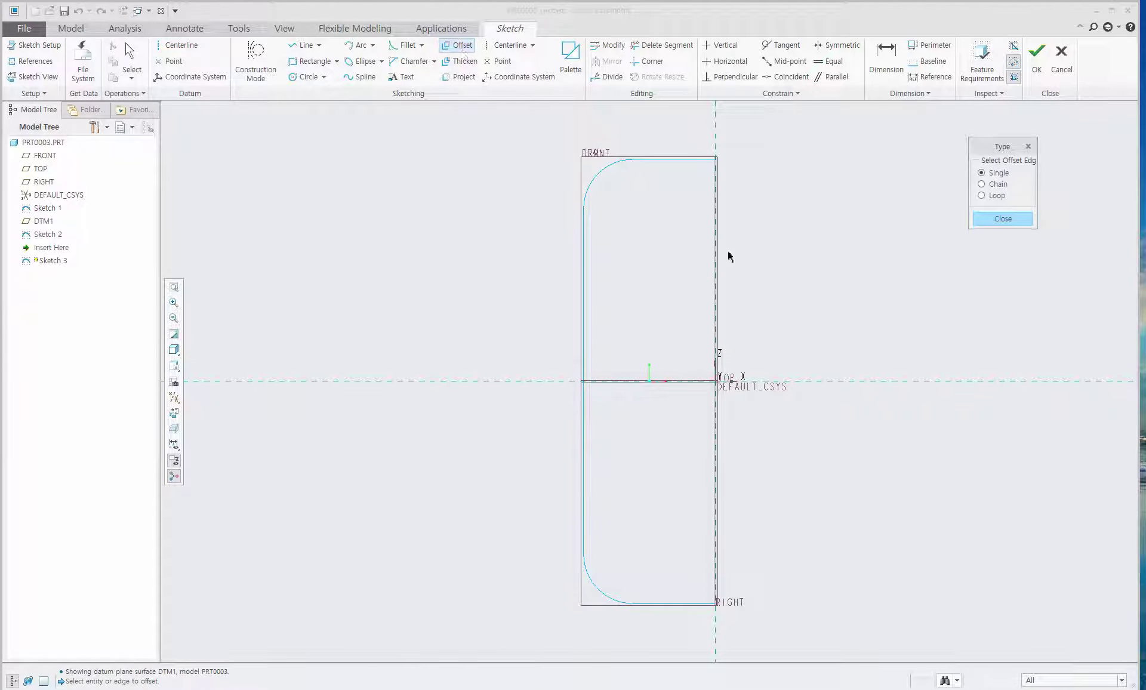
pyautogui.click(992, 197)
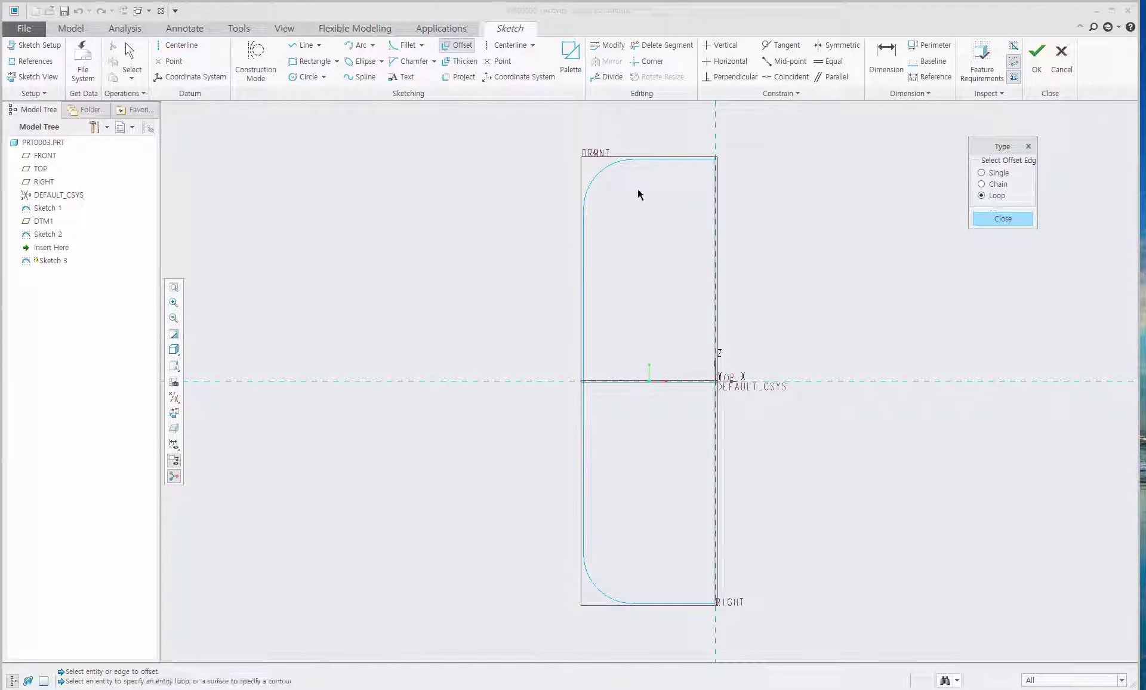
pyautogui.click(657, 159)
pyautogui.write('10')
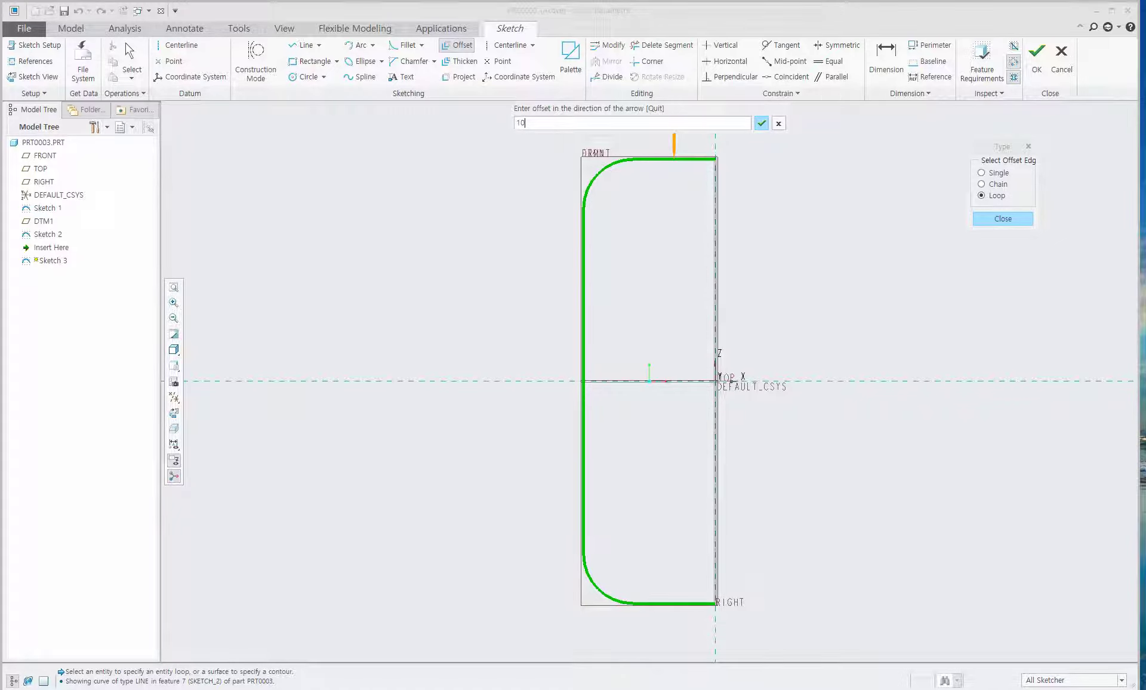
pyautogui.press('Return')
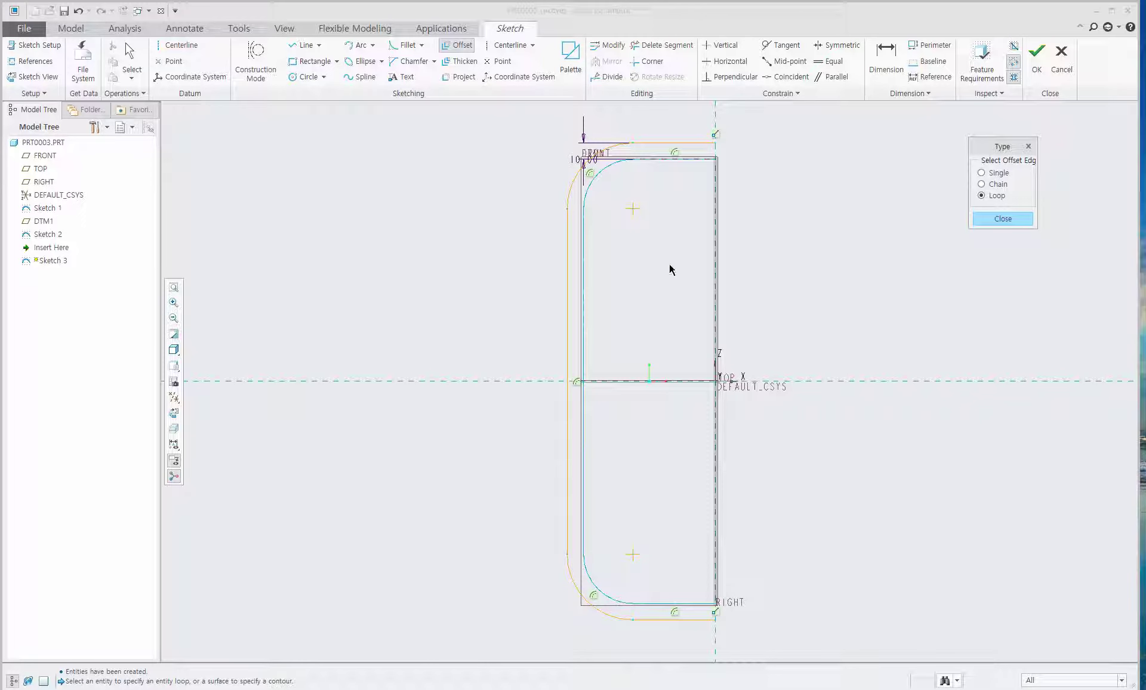
pyautogui.moveTo(671, 270); pyautogui.dragTo(704, 197, button='middle')
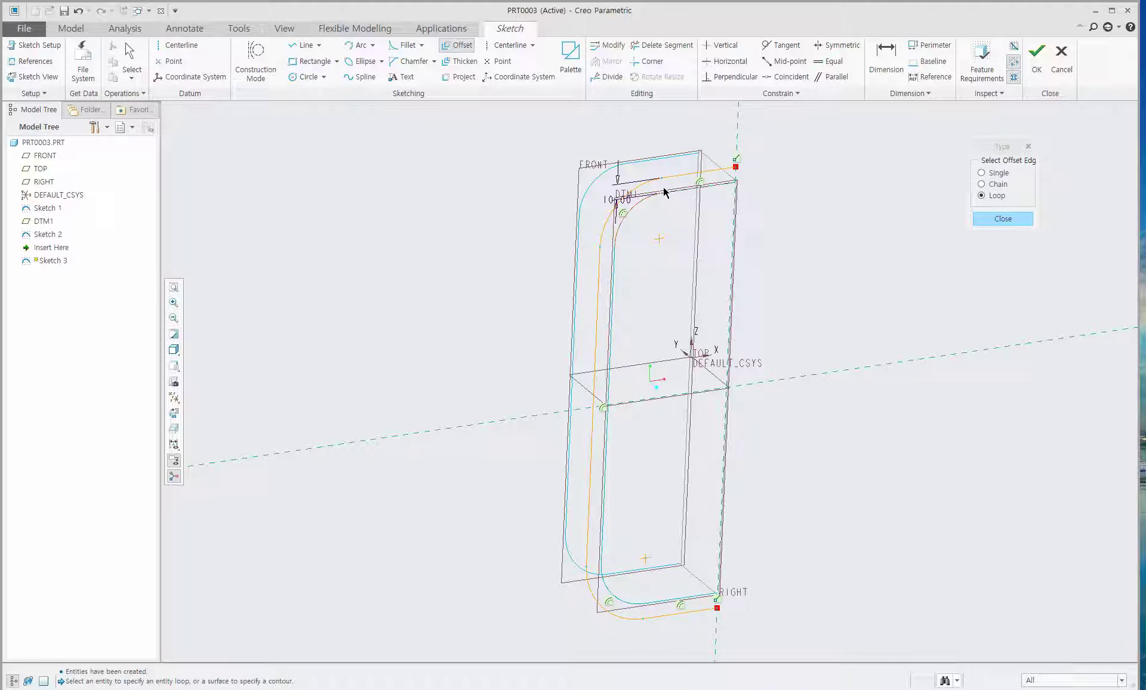
pyautogui.click(1003, 219)
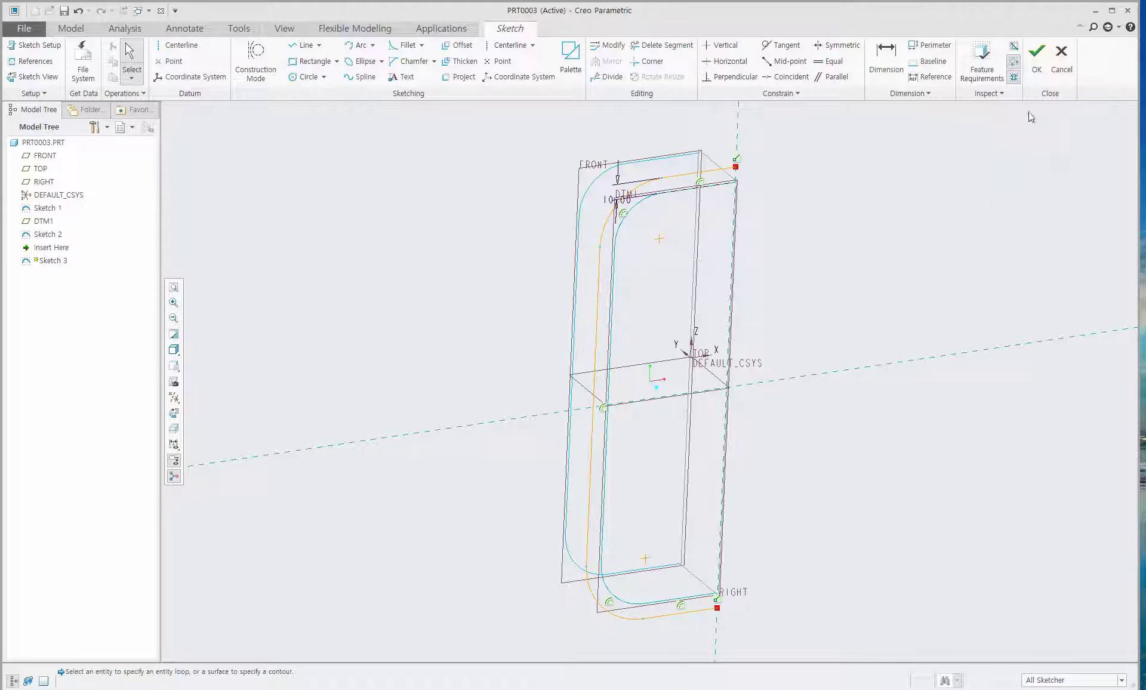
pyautogui.click(1037, 57)
pyautogui.moveTo(745, 429); pyautogui.dragTo(673, 435, button='middle')
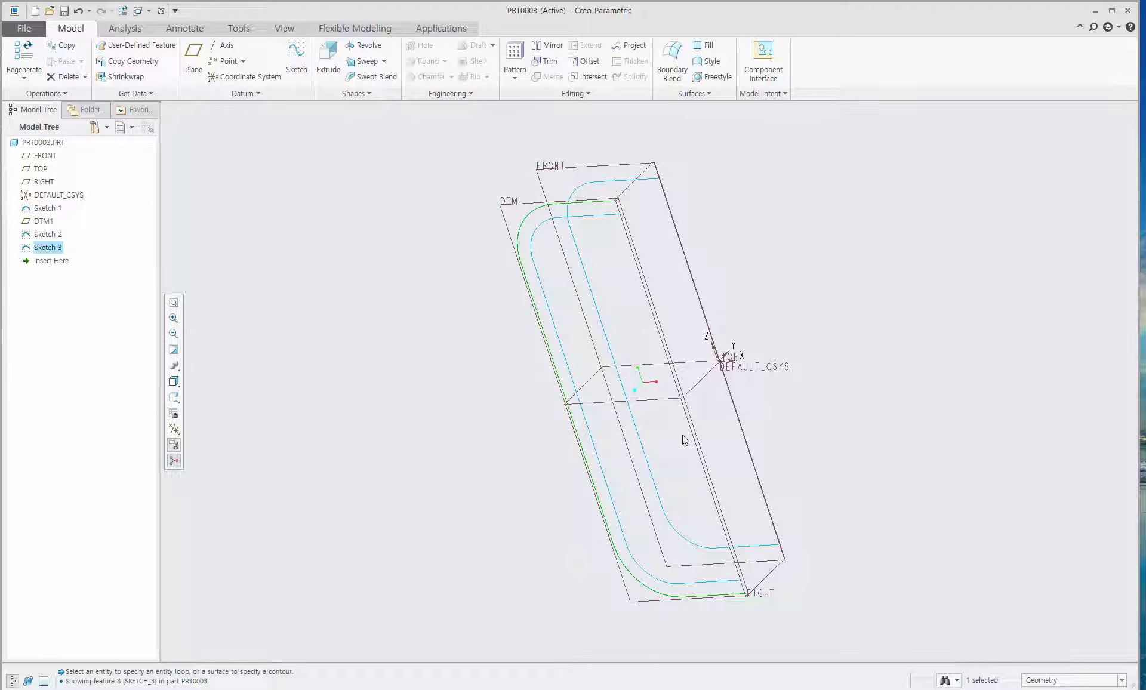
# Create Boundary Blend 1 between Sketch 3 and the second rounded outline
pyautogui.moveTo(690, 334)
pyautogui.mouseDown(button='middle')
pyautogui.moveTo(687, 273)
pyautogui.moveTo(698, 276)
pyautogui.mouseUp(button='middle')
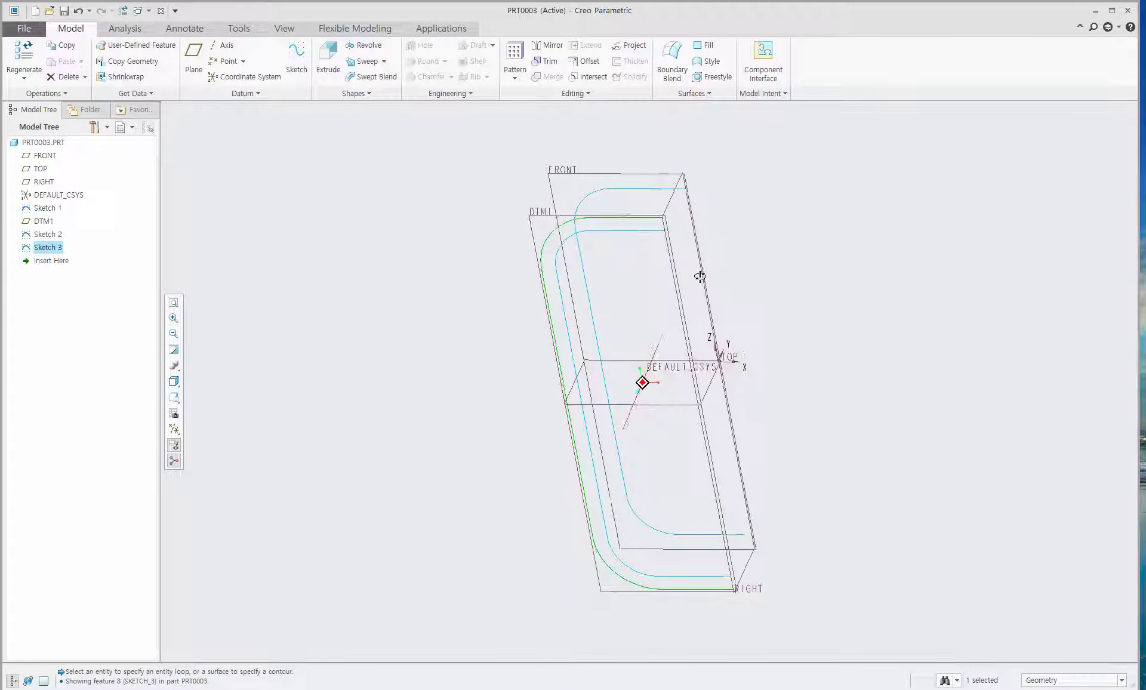
pyautogui.click(681, 56)
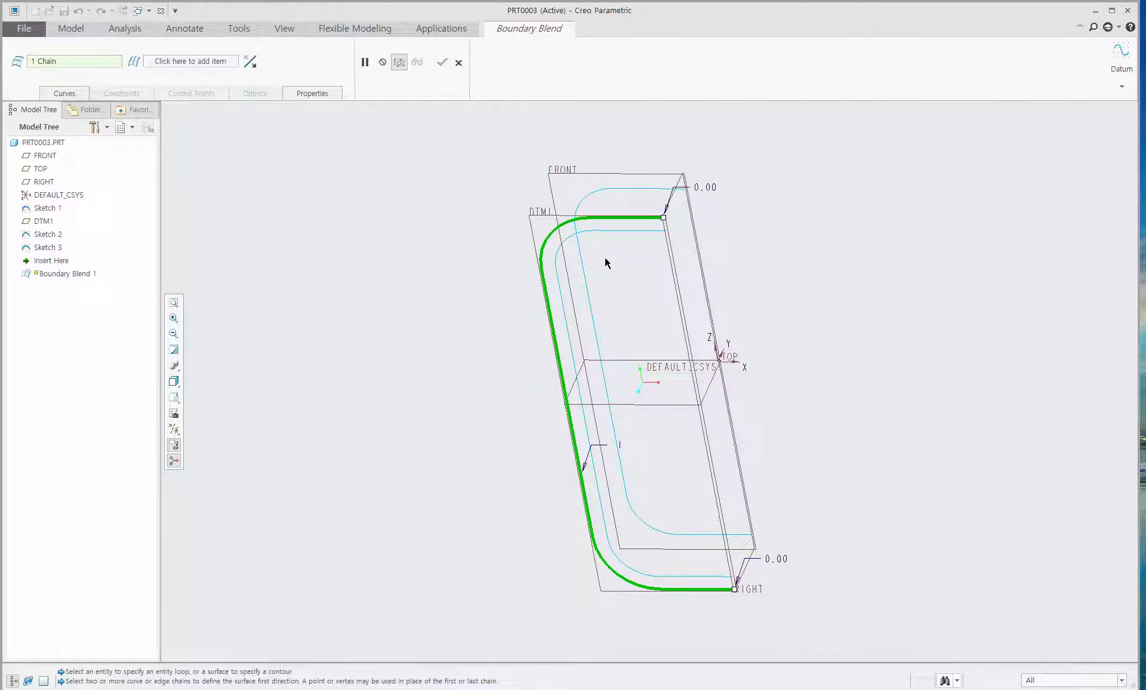
pyautogui.click(641, 191)
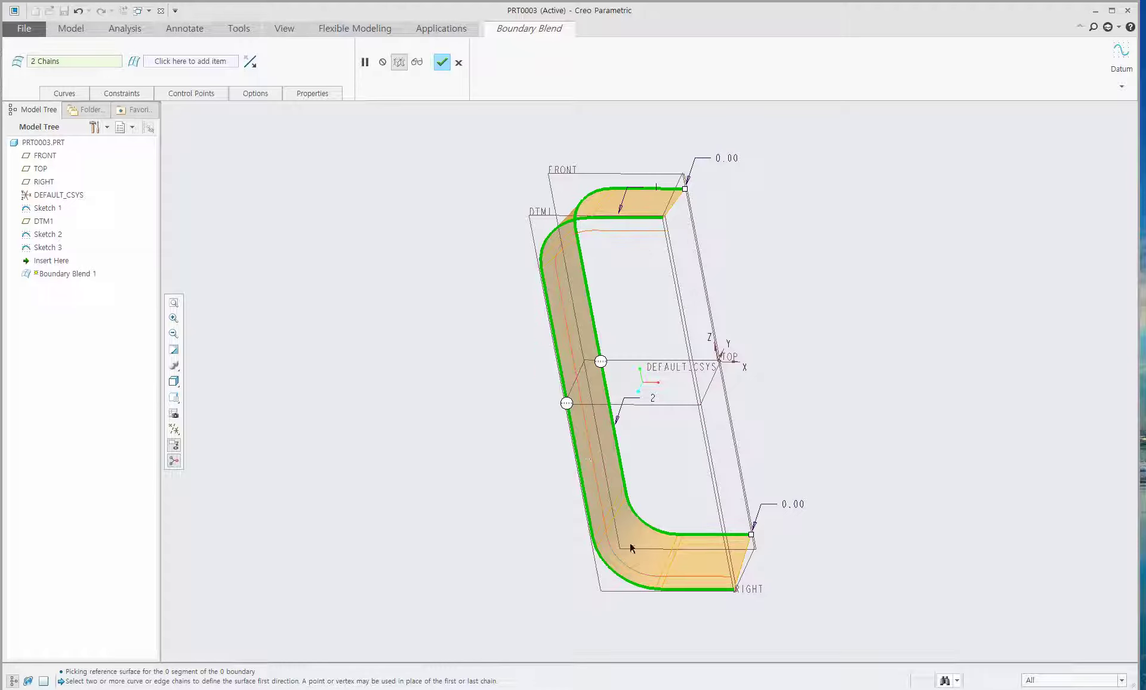
pyautogui.moveTo(569, 564); pyautogui.dragTo(504, 499, button='middle')
pyautogui.click(442, 62)
pyautogui.moveTo(765, 341)
pyautogui.mouseDown(button='middle')
pyautogui.moveTo(748, 365)
pyautogui.moveTo(760, 358)
pyautogui.mouseUp(button='middle')
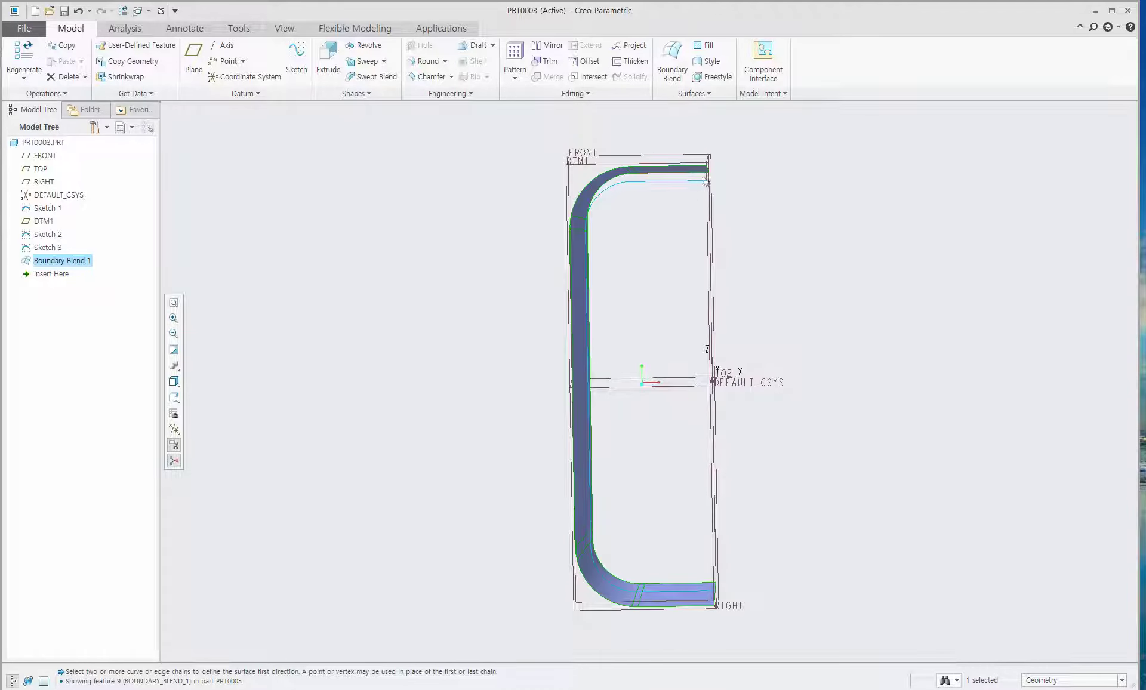
# Mirror Boundary Blend 1 across the RIGHT plane, then select both blends in the tree
pyautogui.click(551, 51)
pyautogui.moveTo(721, 192)
pyautogui.mouseDown(button='middle')
pyautogui.moveTo(750, 238)
pyautogui.moveTo(714, 232)
pyautogui.moveTo(669, 172)
pyautogui.mouseUp(button='middle')
pyautogui.click(671, 173)
pyautogui.click(255, 62)
pyautogui.moveTo(459, 292); pyautogui.dragTo(497, 245, button='middle')
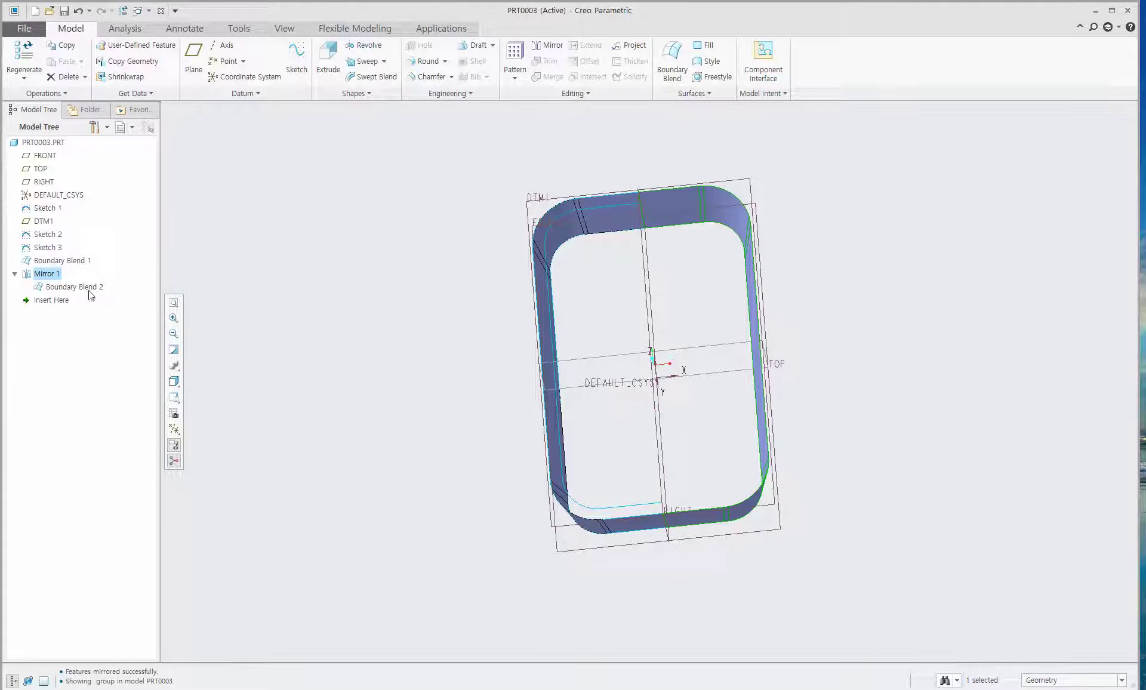
pyautogui.click(70, 261)
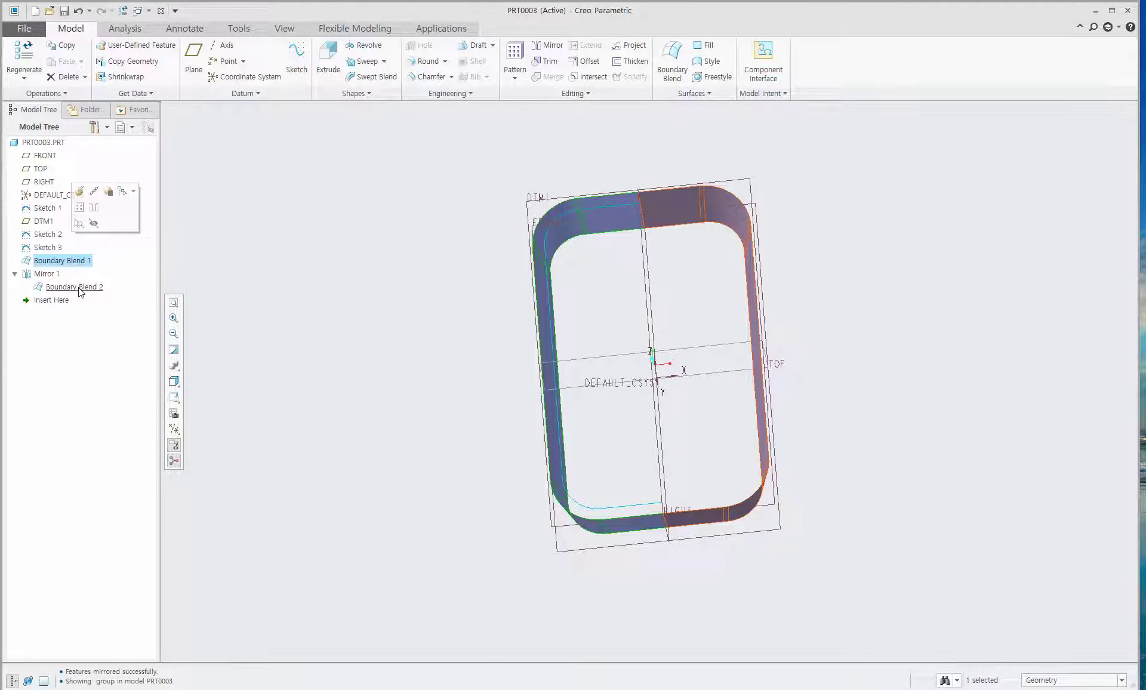
pyautogui.keyDown('ctrl'); pyautogui.click(79, 288); pyautogui.keyUp('ctrl')
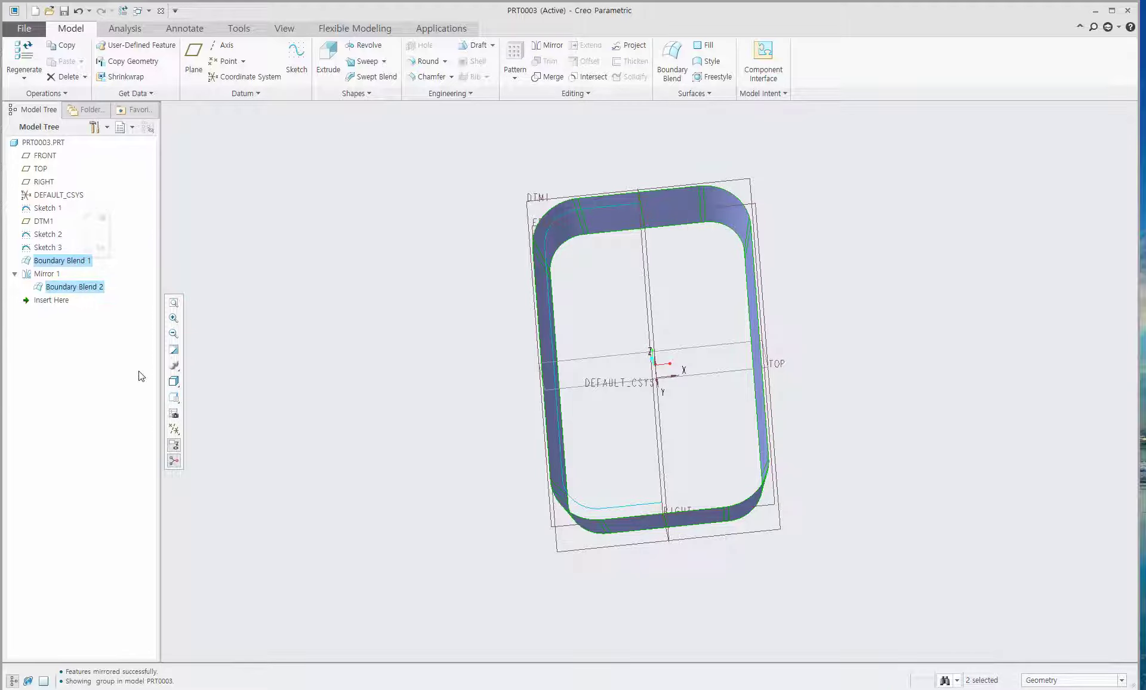
# Merge Boundary Blend 1 and 2 into one quilt and orbit to inspect it
pyautogui.click(548, 76)
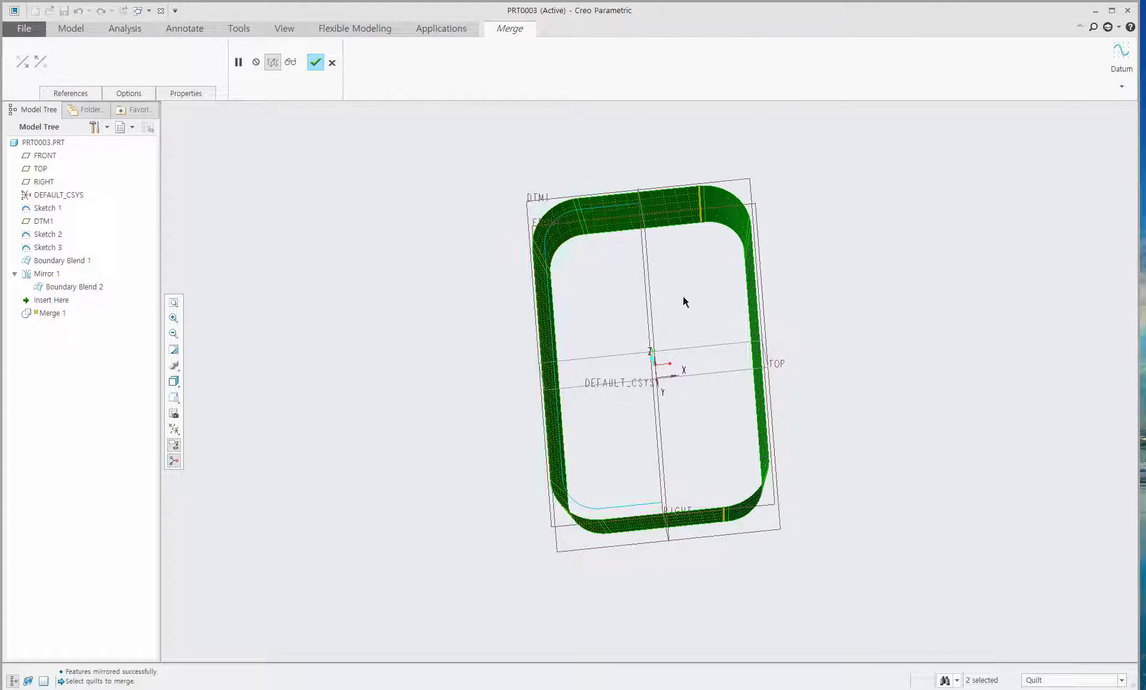
pyautogui.click(315, 62)
pyautogui.moveTo(816, 416)
pyautogui.mouseDown(button='middle')
pyautogui.moveTo(915, 380)
pyautogui.moveTo(882, 427)
pyautogui.moveTo(813, 483)
pyautogui.moveTo(858, 472)
pyautogui.moveTo(871, 448)
pyautogui.mouseUp(button='middle')
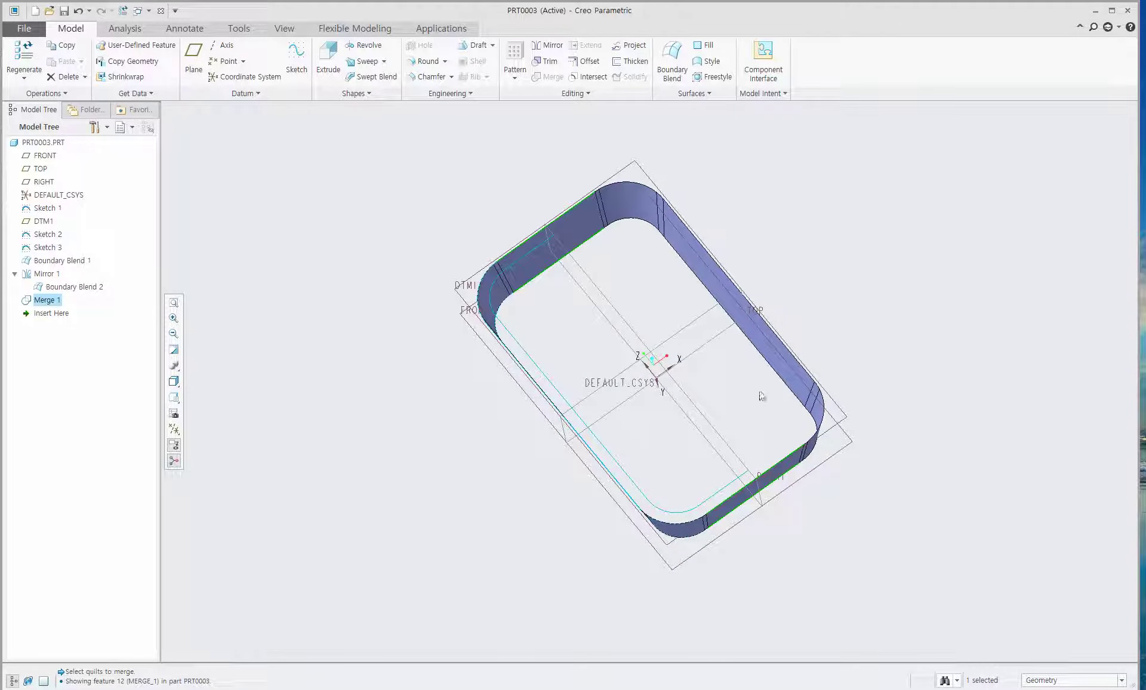
pyautogui.moveTo(515, 327)
pyautogui.mouseDown(button='middle')
pyautogui.moveTo(528, 407)
pyautogui.moveTo(589, 346)
pyautogui.moveTo(556, 266)
pyautogui.mouseUp(button='middle')
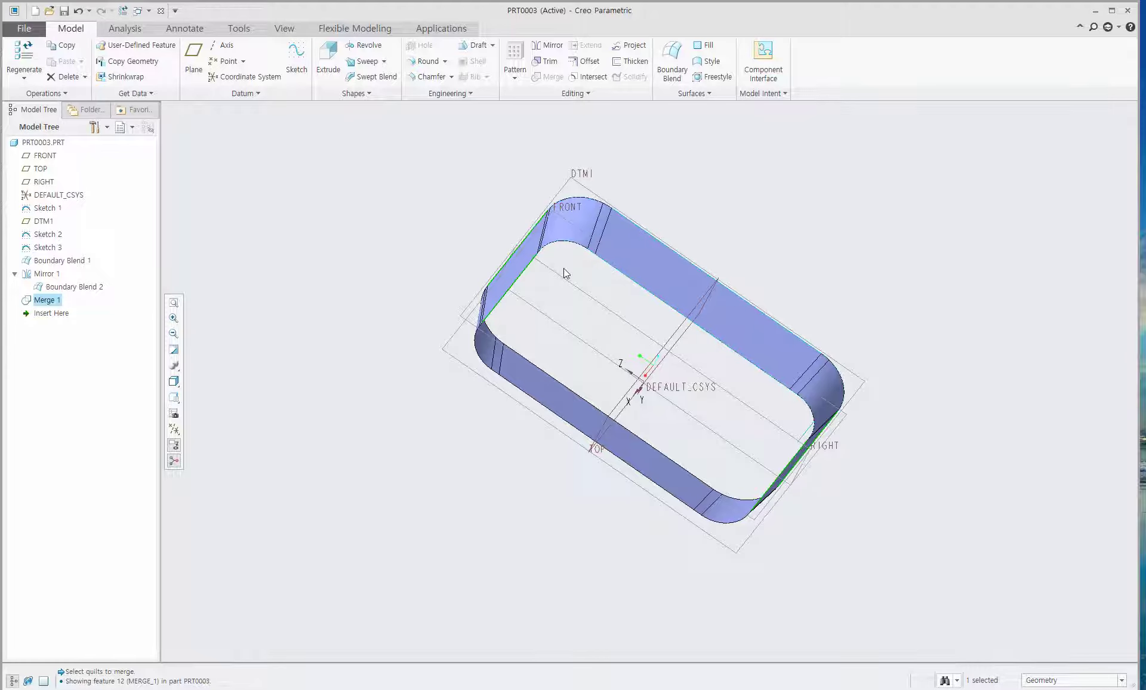
pyautogui.click(704, 45)
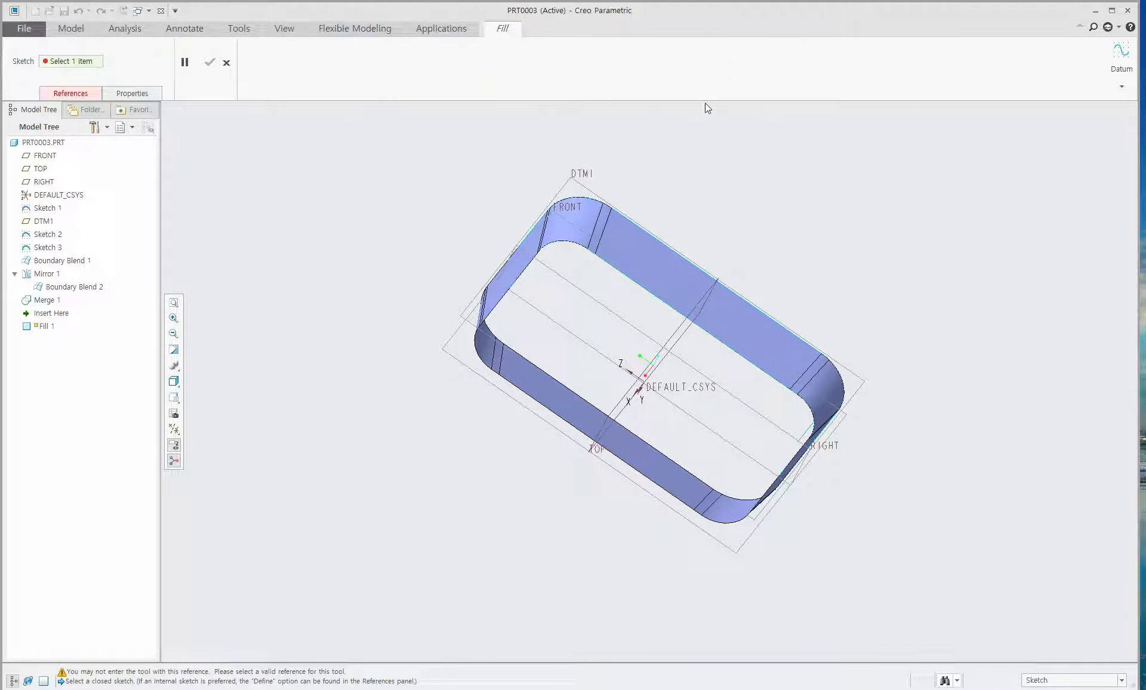
# Define the fill's internal sketch on the FRONT plane and enter sketch mode
pyautogui.click(51, 93)
pyautogui.click(149, 132)
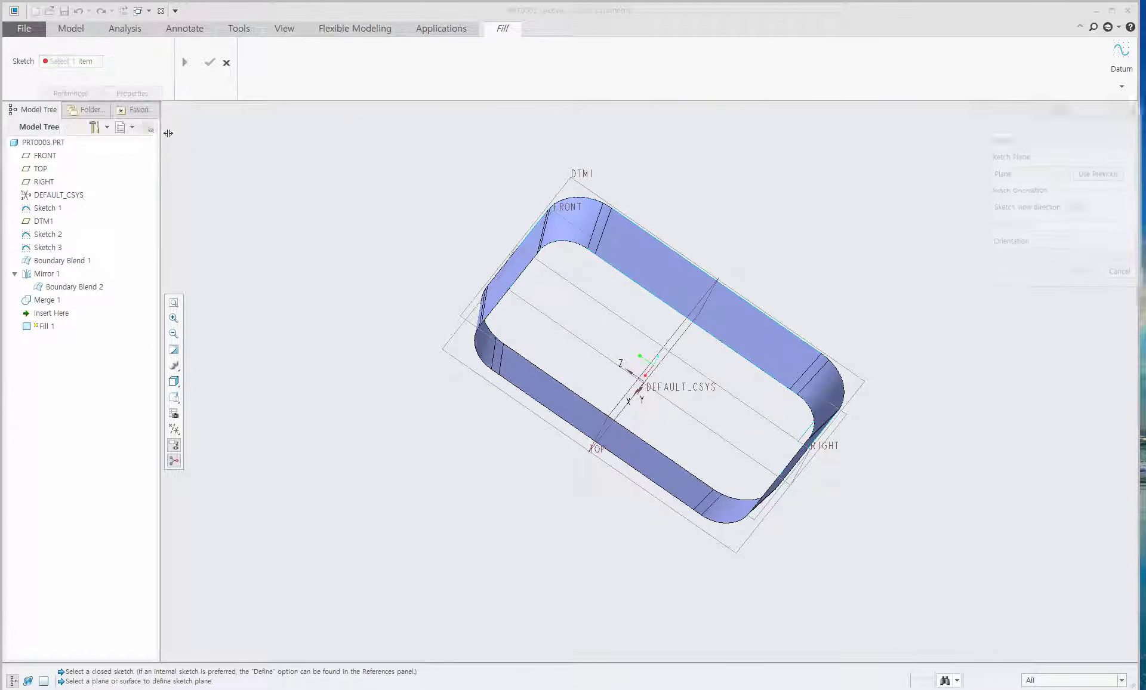
pyautogui.moveTo(507, 324); pyautogui.dragTo(425, 383, button='middle')
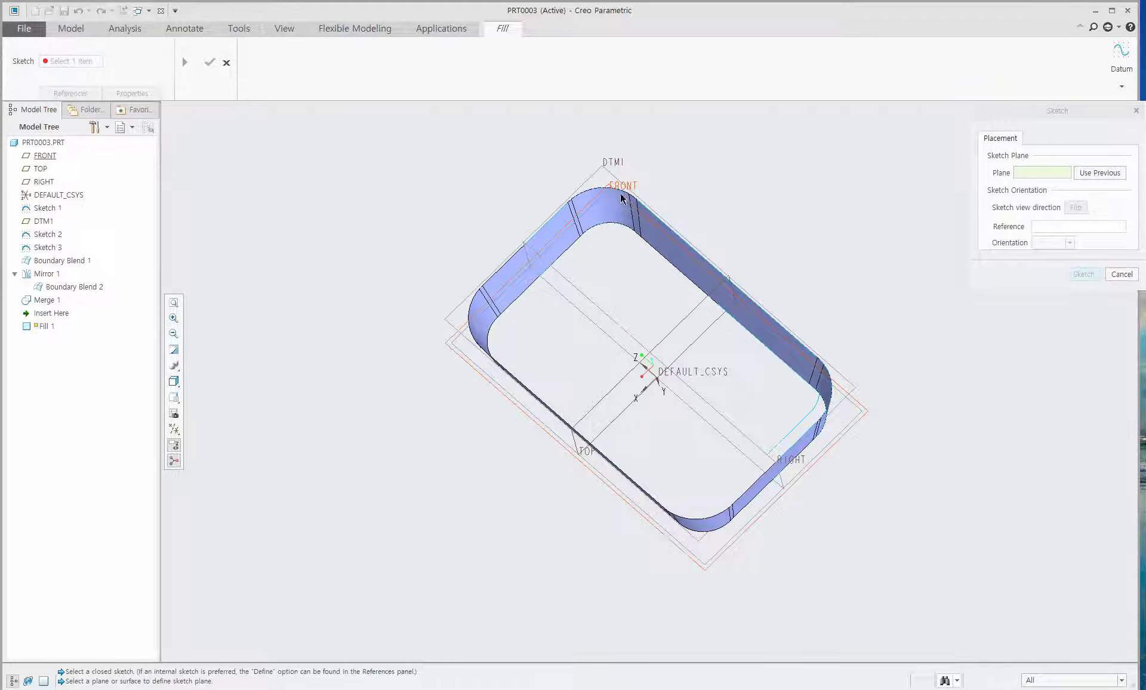
pyautogui.click(588, 250)
pyautogui.moveTo(588, 249)
pyautogui.mouseDown(button='middle')
pyautogui.moveTo(471, 402)
pyautogui.moveTo(540, 402)
pyautogui.mouseUp(button='middle')
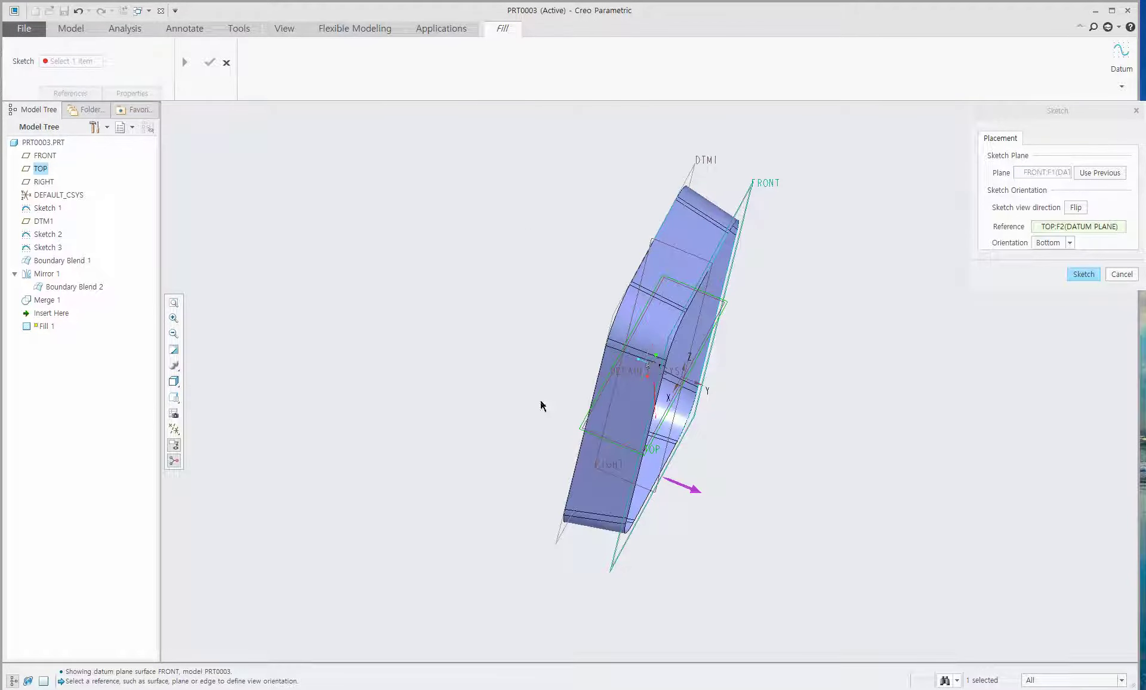
pyautogui.click(1083, 275)
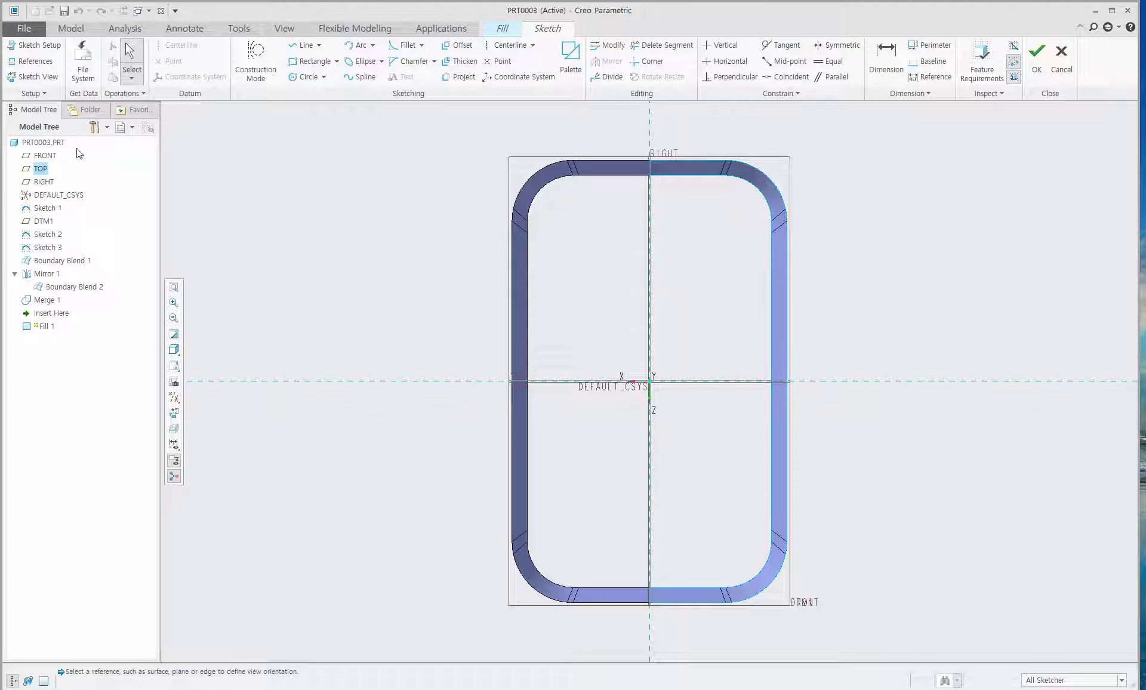
pyautogui.click(33, 93)
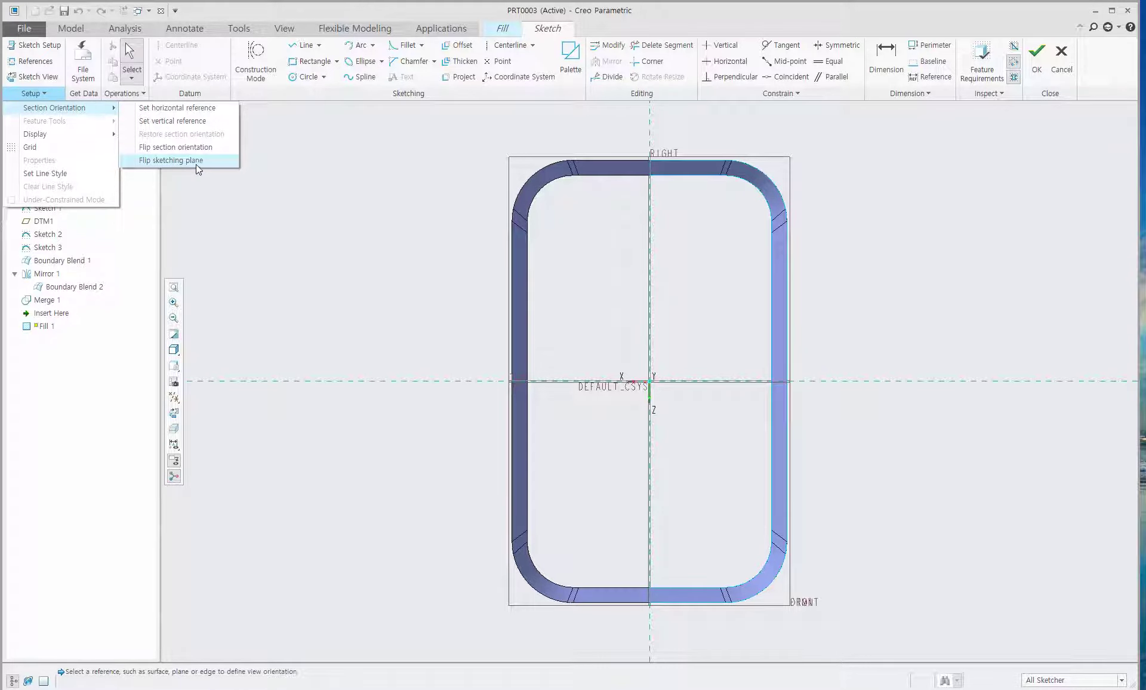
# Flip the Fill 1 sketch to the FRONT plane's other side, then undo a trial edge-chain projection
pyautogui.moveTo(55, 107)
pyautogui.click(196, 163)
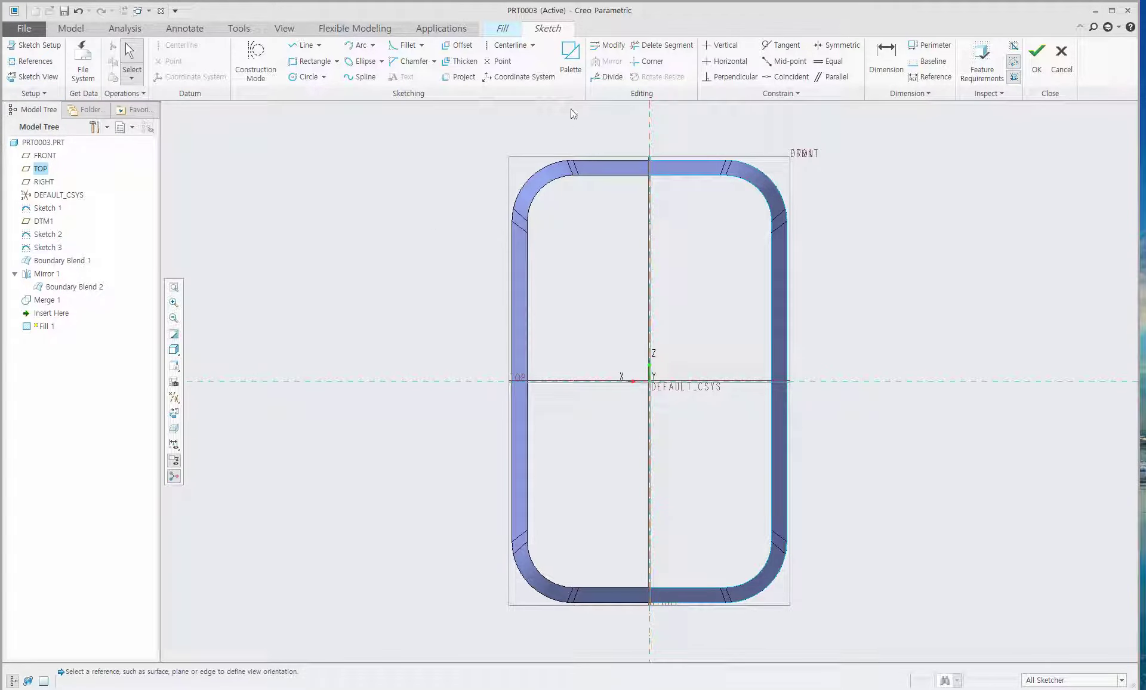
pyautogui.click(463, 79)
pyautogui.click(993, 185)
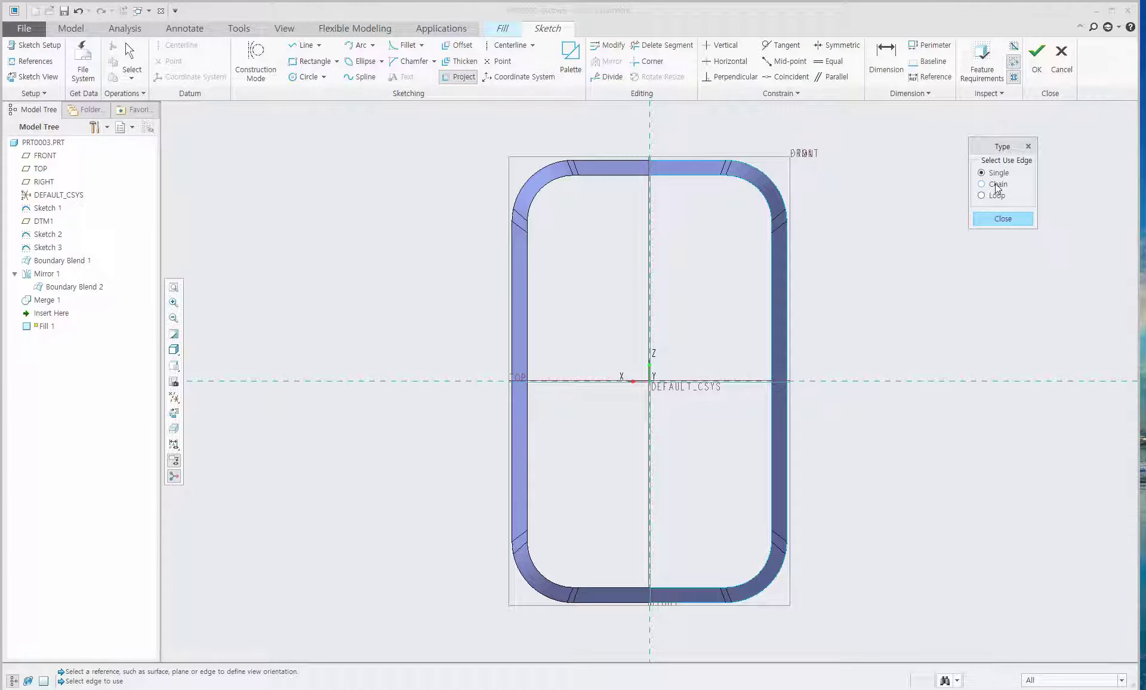
pyautogui.scroll(-4, 662, 639)
pyautogui.scroll(-2, 645, 634)
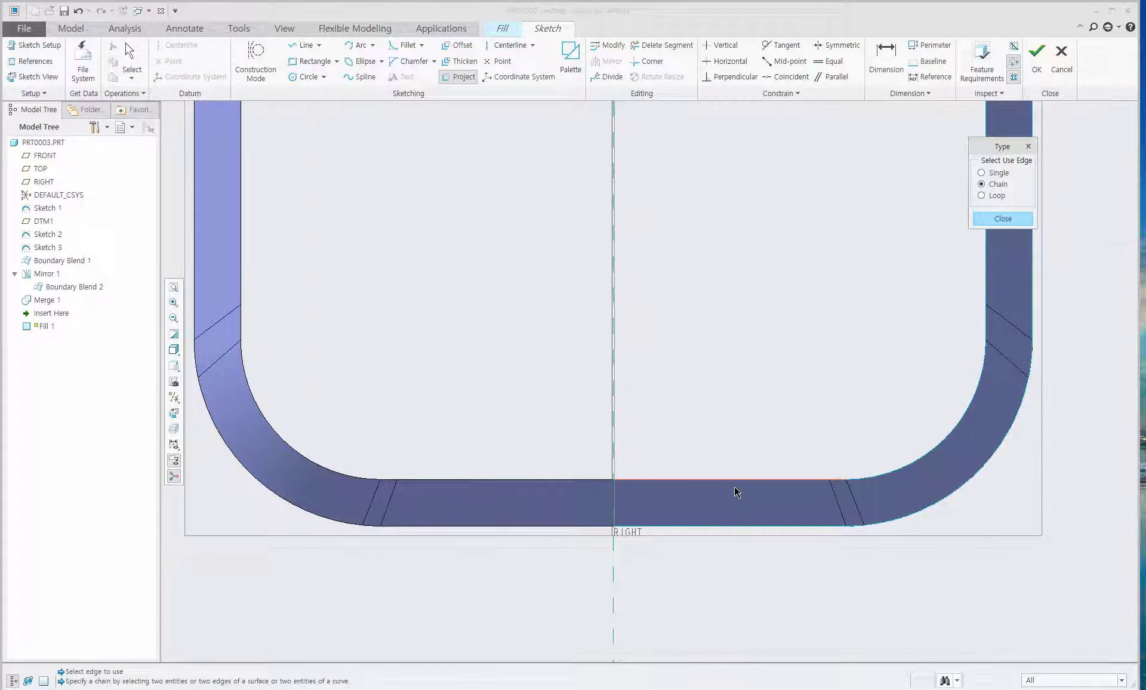
pyautogui.click(736, 480)
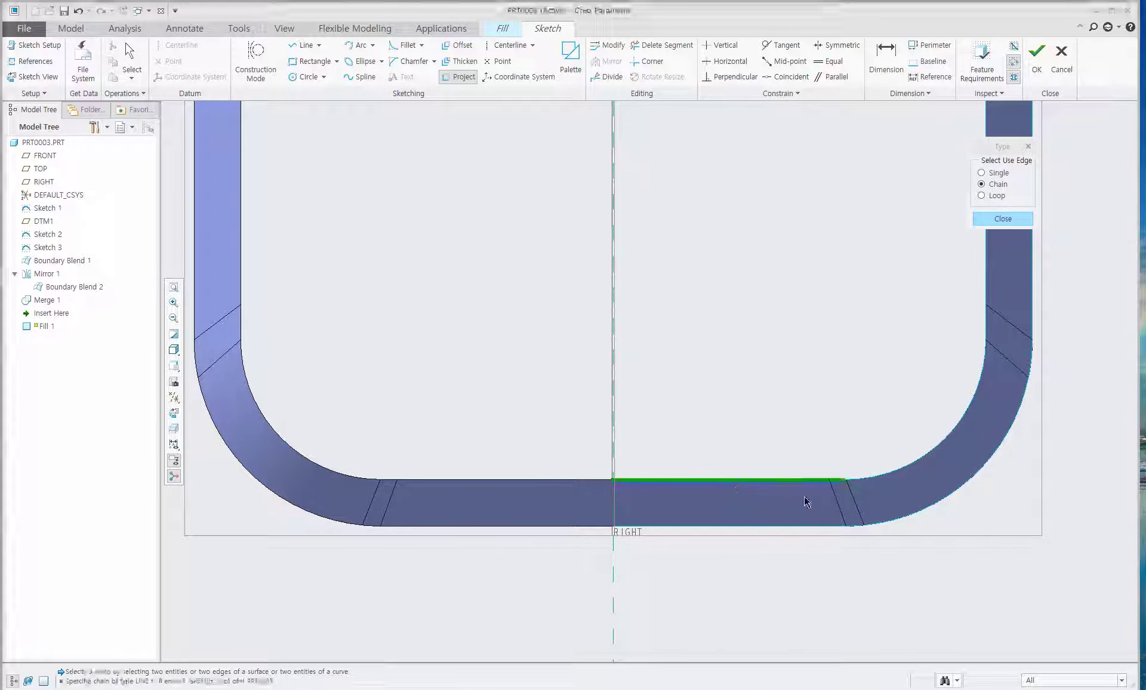
pyautogui.click(860, 486)
pyautogui.scroll(3, 860, 486)
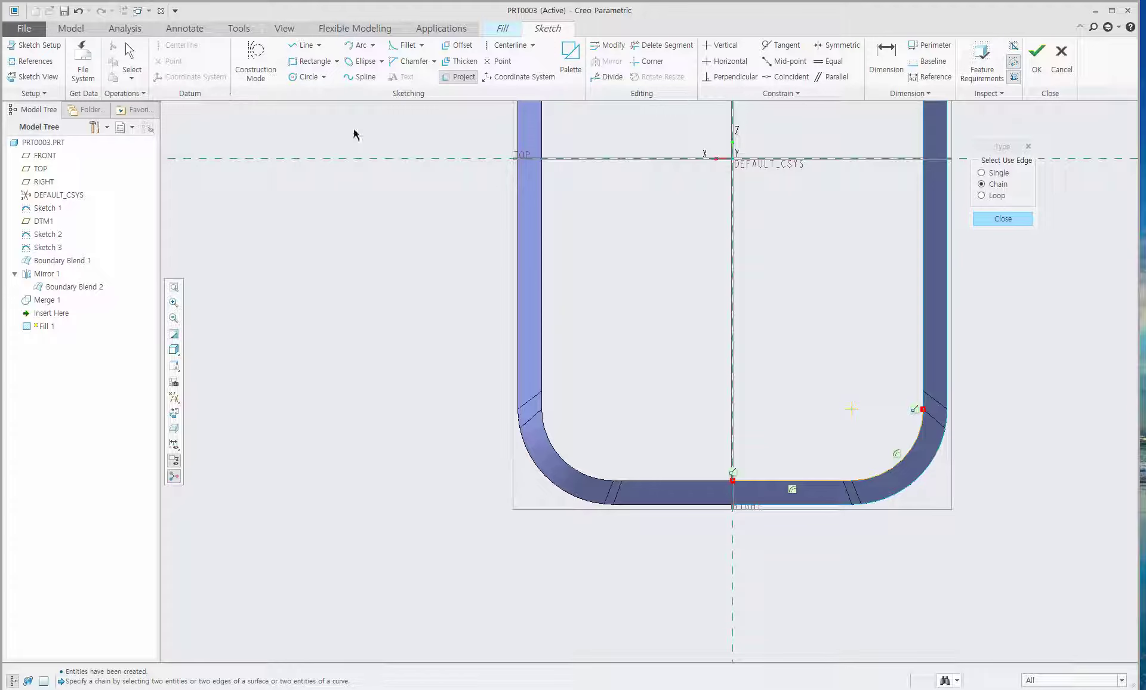
pyautogui.click(1002, 219)
pyautogui.click(78, 17)
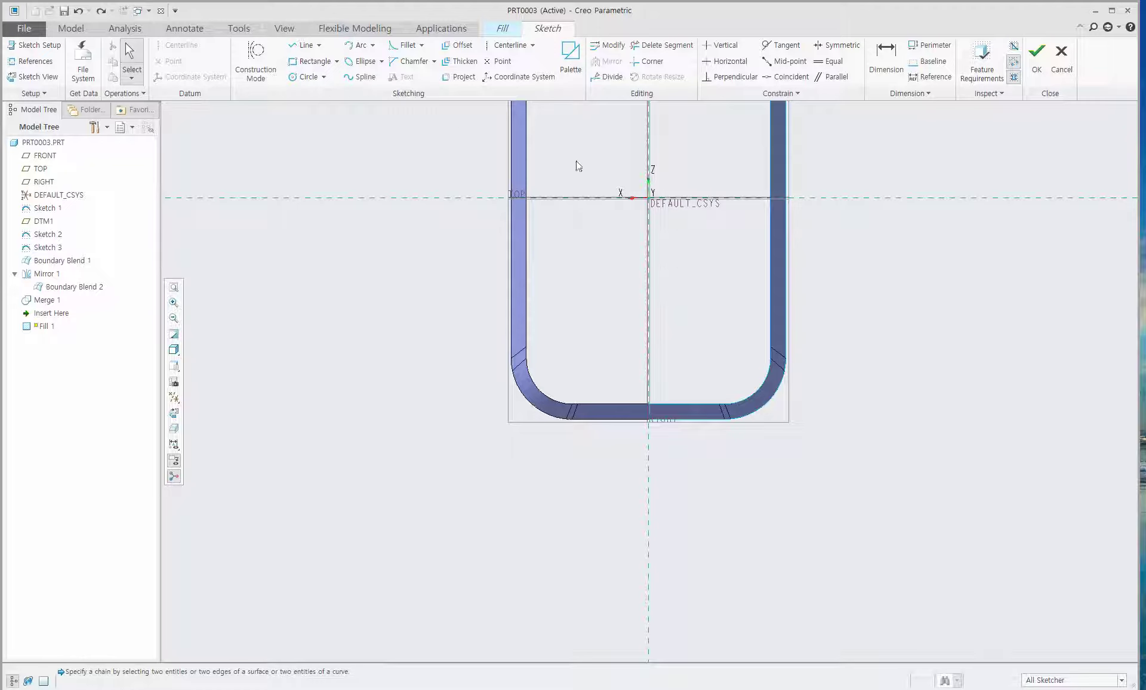
# Start a chain projection from the tray wall's bottom inner edge
pyautogui.click(467, 78)
pyautogui.click(998, 184)
pyautogui.scroll(4, 665, 472)
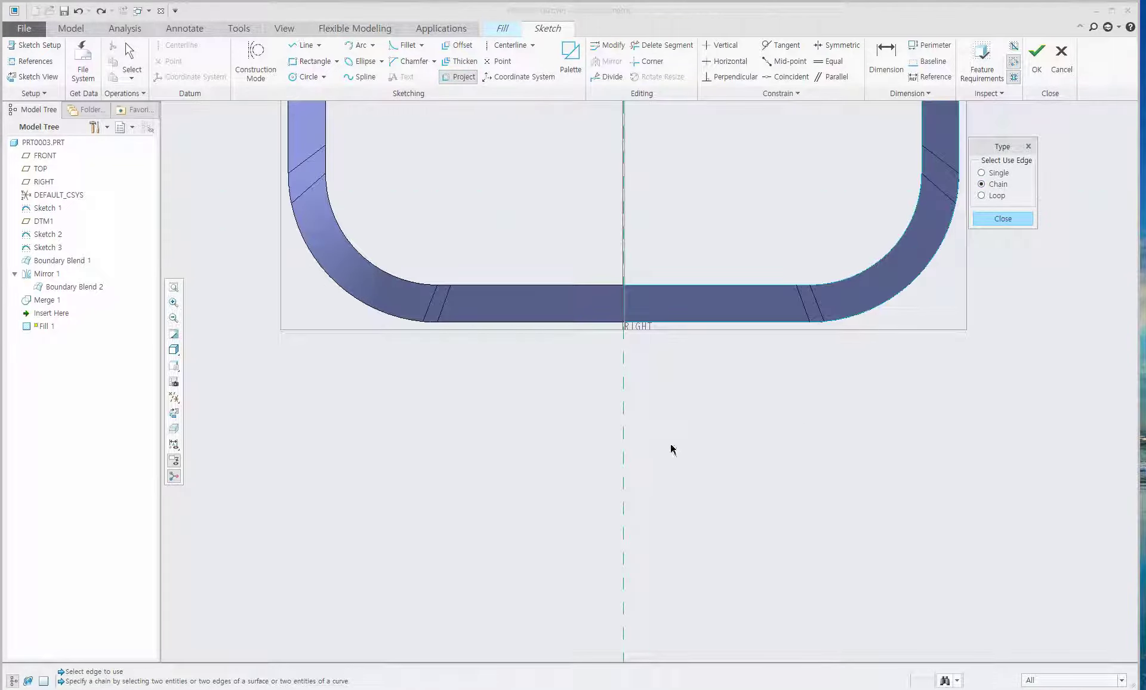
pyautogui.click(443, 290)
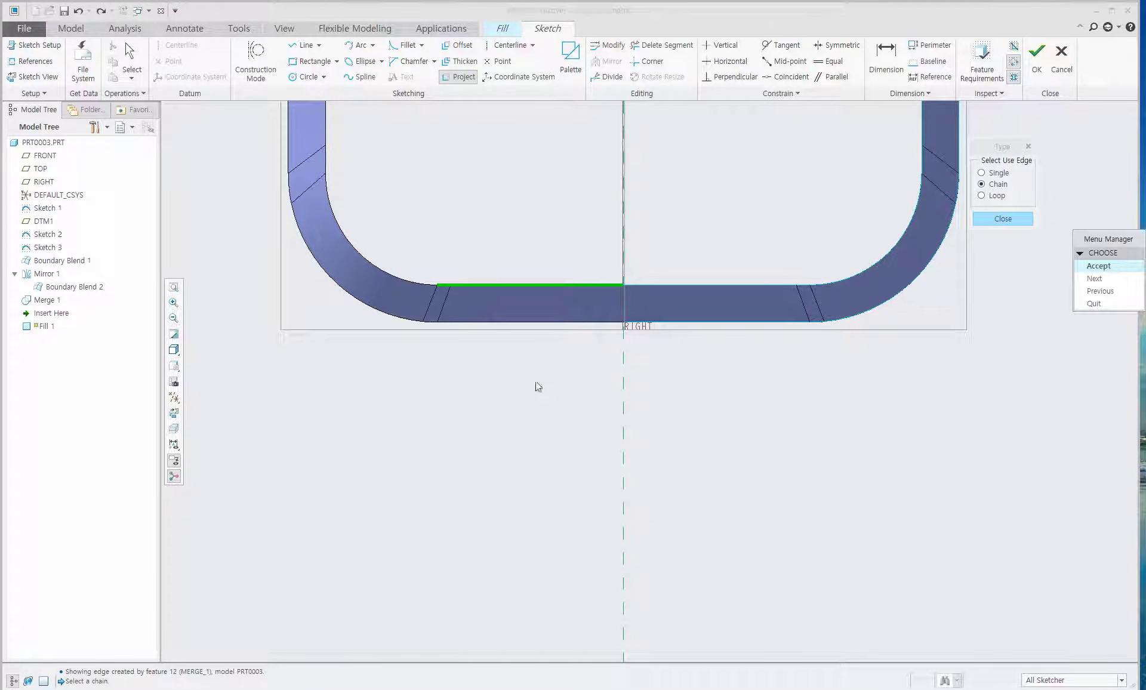
pyautogui.scroll(-4, 538, 388)
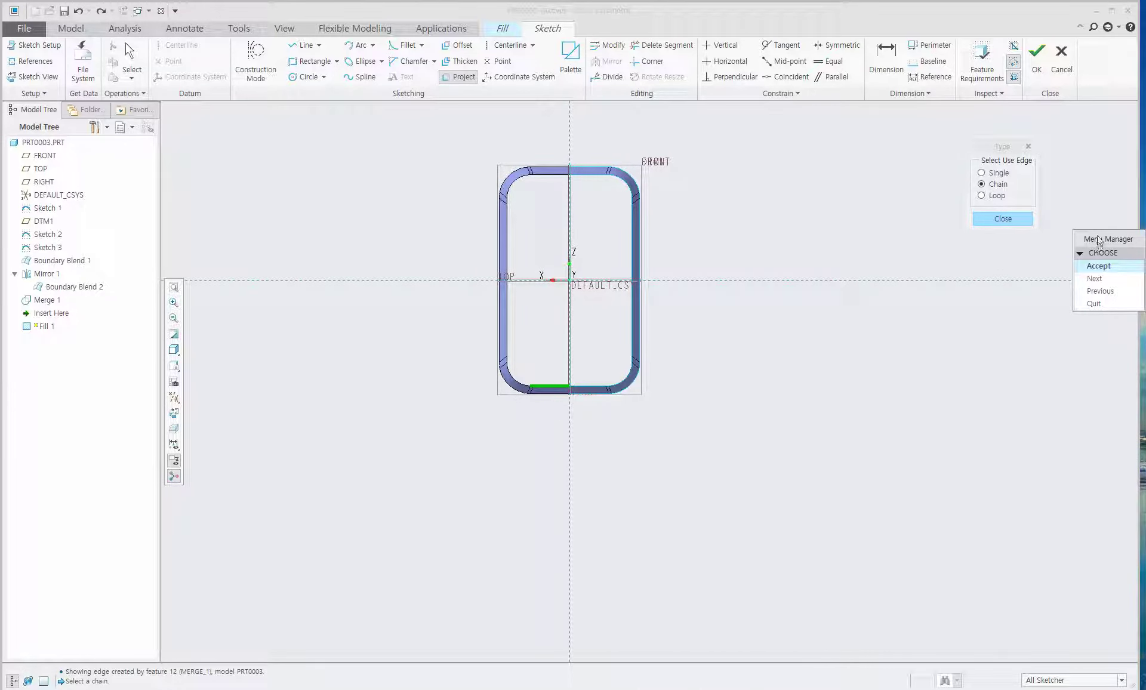
pyautogui.moveTo(1107, 239); pyautogui.dragTo(836, 278)
# Extend the chain to the full inner rounded-rectangle edge loop, convert it to a closed loop, and finish the sketch
pyautogui.scroll(2, 628, 343)
pyautogui.scroll(-1, 628, 343)
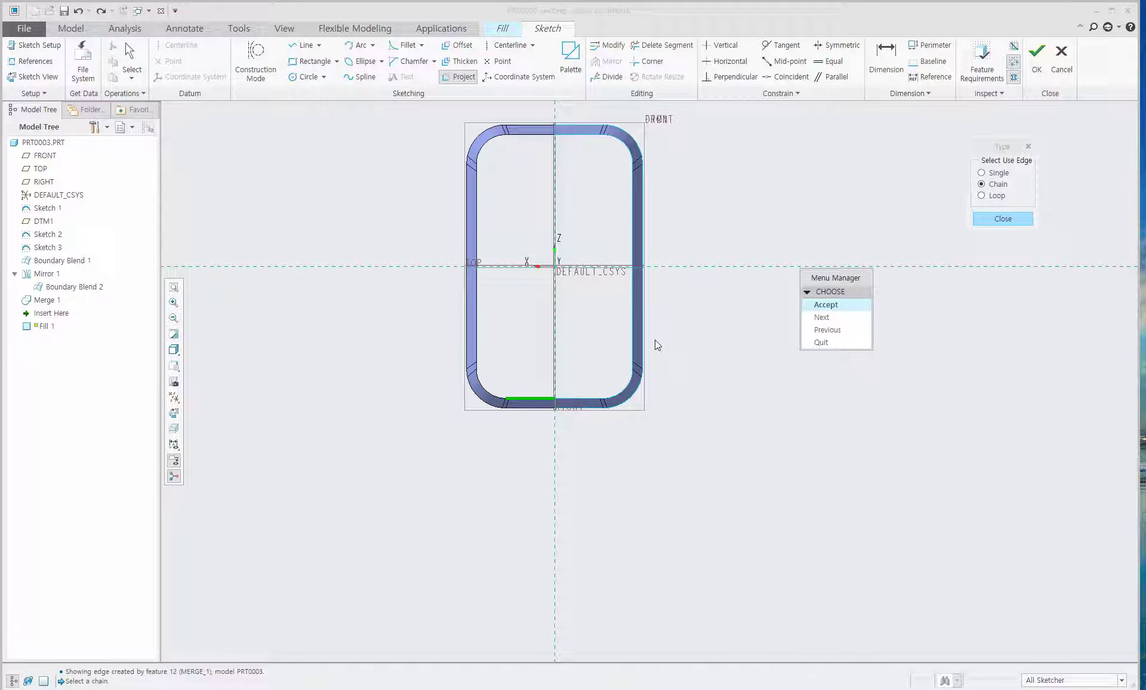
pyautogui.click(841, 320)
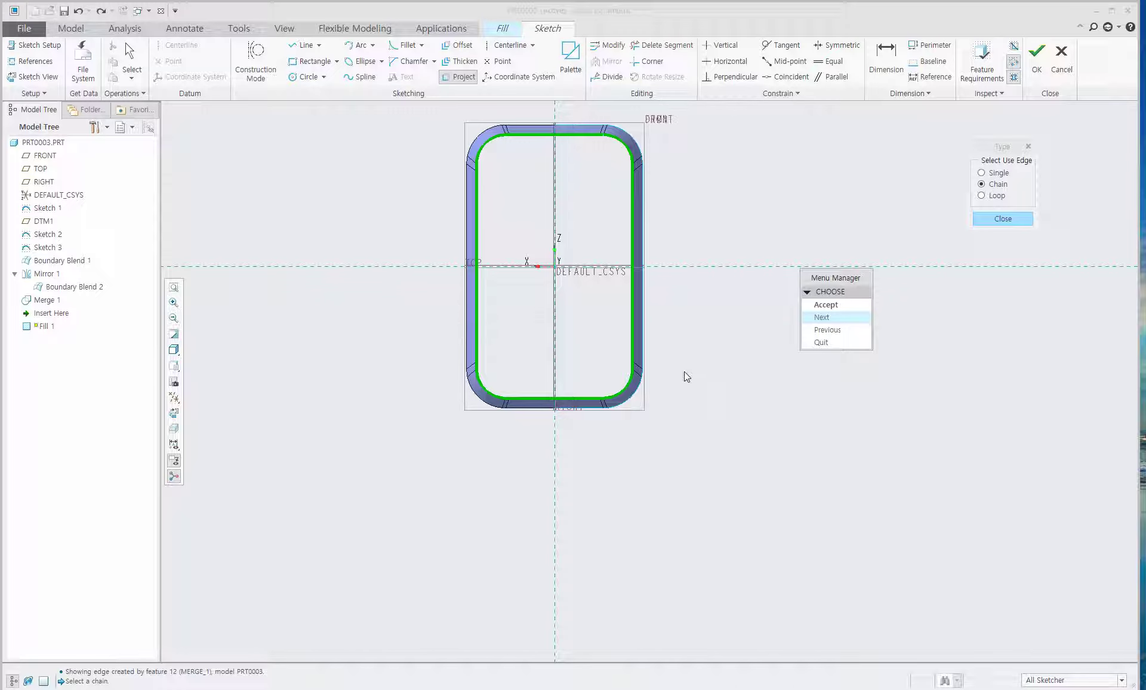
pyautogui.click(841, 305)
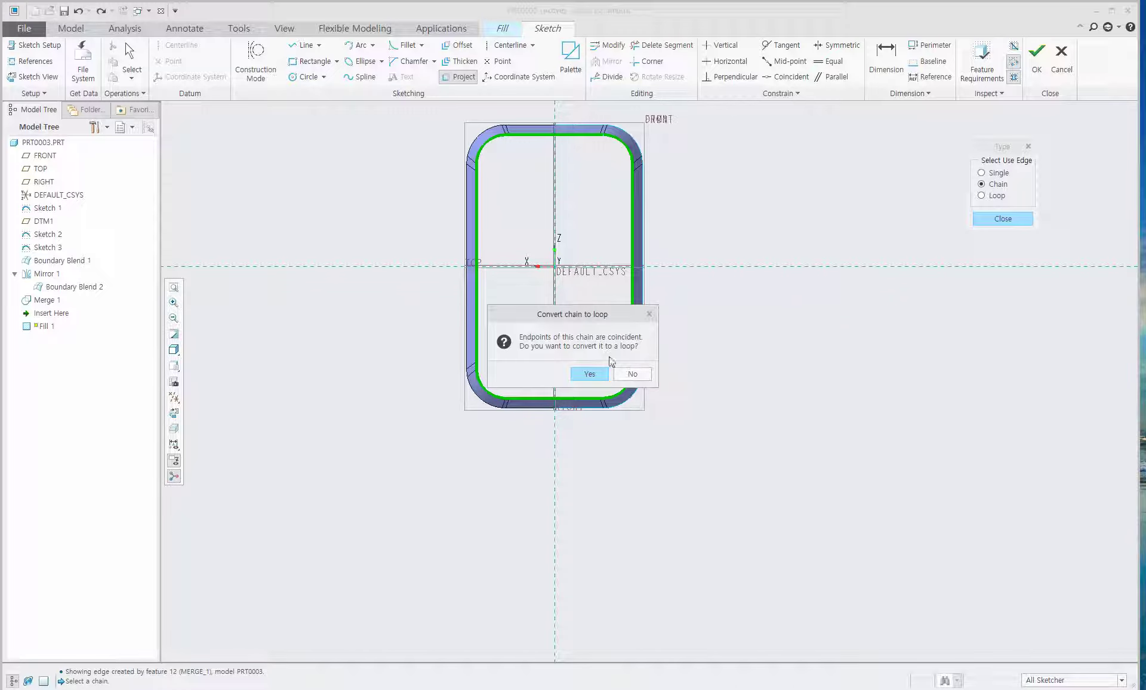
pyautogui.click(591, 374)
pyautogui.click(1037, 57)
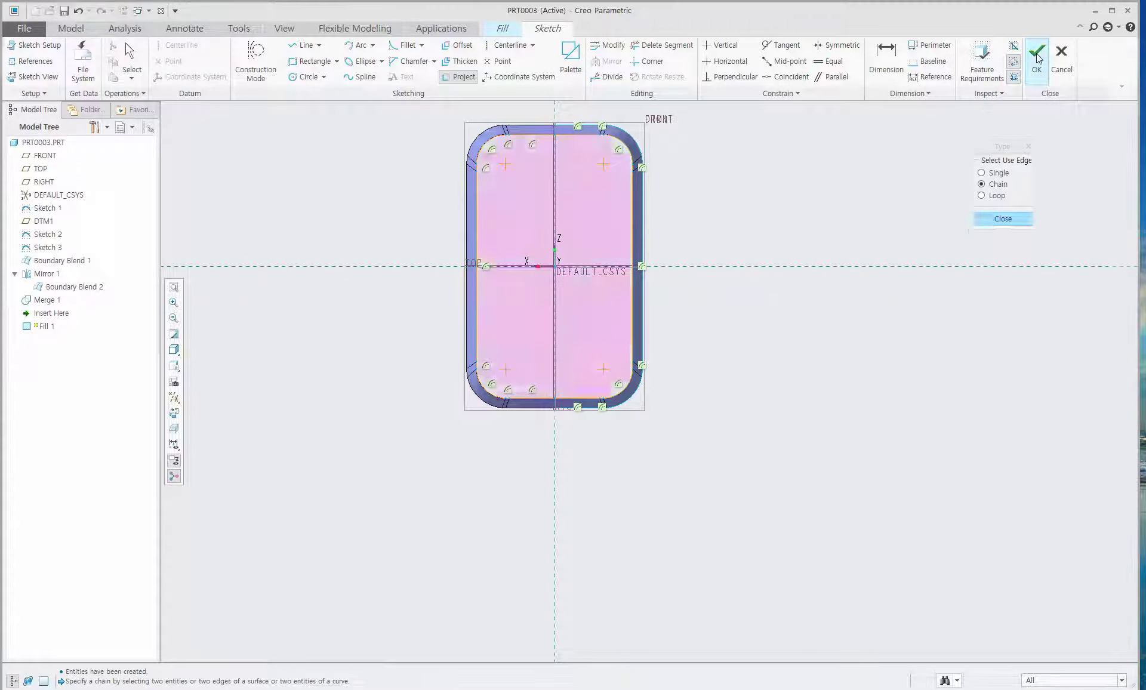
# Confirm Fill 1 to cap the tray with a flat floor, and orbit to inspect the closed tray
pyautogui.moveTo(757, 271)
pyautogui.mouseDown(button='middle')
pyautogui.moveTo(745, 305)
pyautogui.moveTo(730, 276)
pyautogui.mouseUp(button='middle')
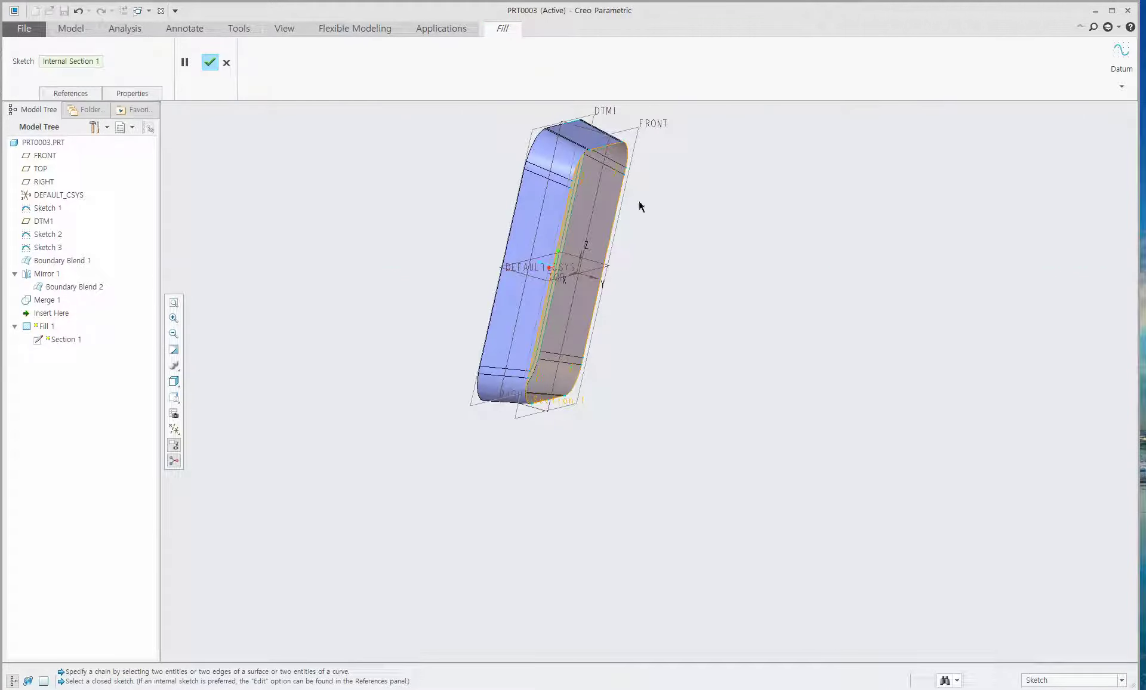
pyautogui.click(208, 63)
pyautogui.moveTo(545, 286)
pyautogui.mouseDown(button='middle')
pyautogui.moveTo(645, 225)
pyautogui.moveTo(736, 197)
pyautogui.moveTo(754, 253)
pyautogui.moveTo(739, 387)
pyautogui.moveTo(837, 512)
pyautogui.moveTo(939, 484)
pyautogui.moveTo(1040, 426)
pyautogui.moveTo(980, 455)
pyautogui.moveTo(1008, 441)
pyautogui.mouseUp(button='middle')
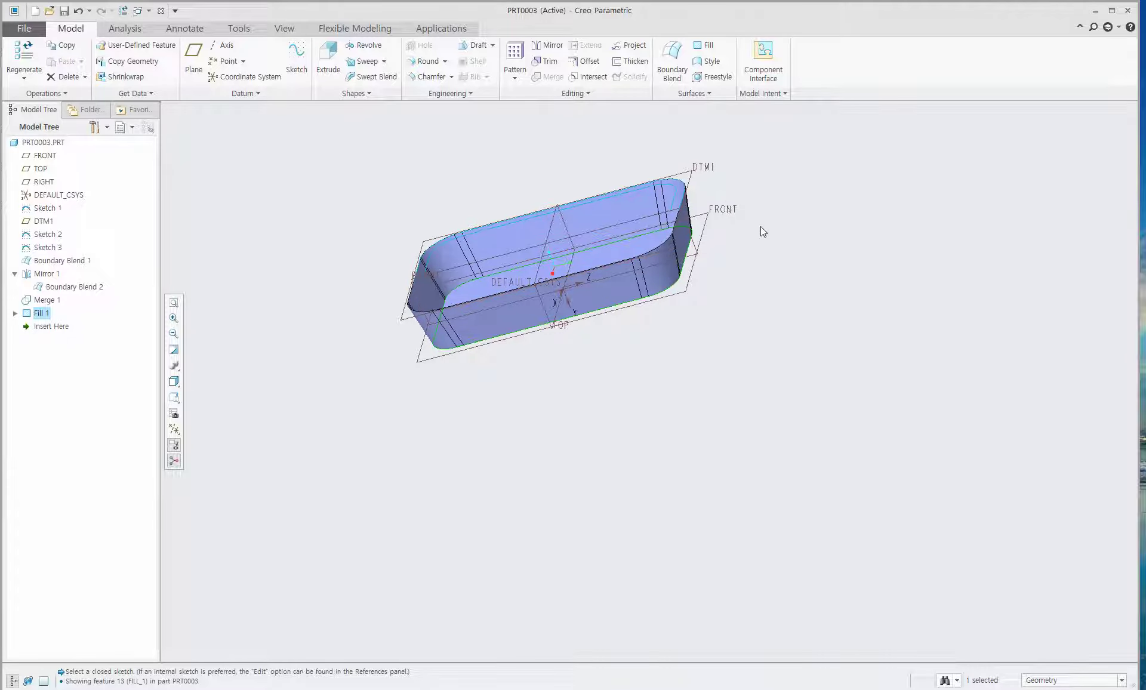